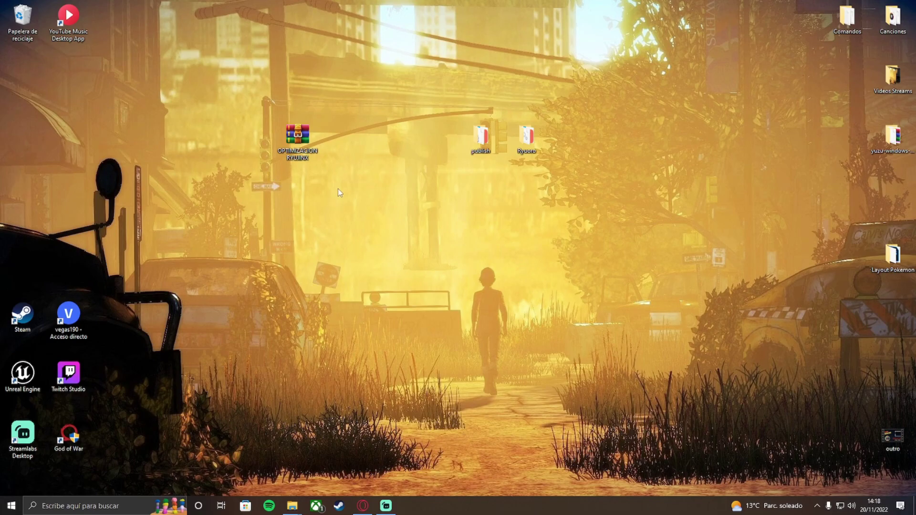
left_click_drag(244, 102, 350, 185)
left_click_drag(246, 91, 380, 207)
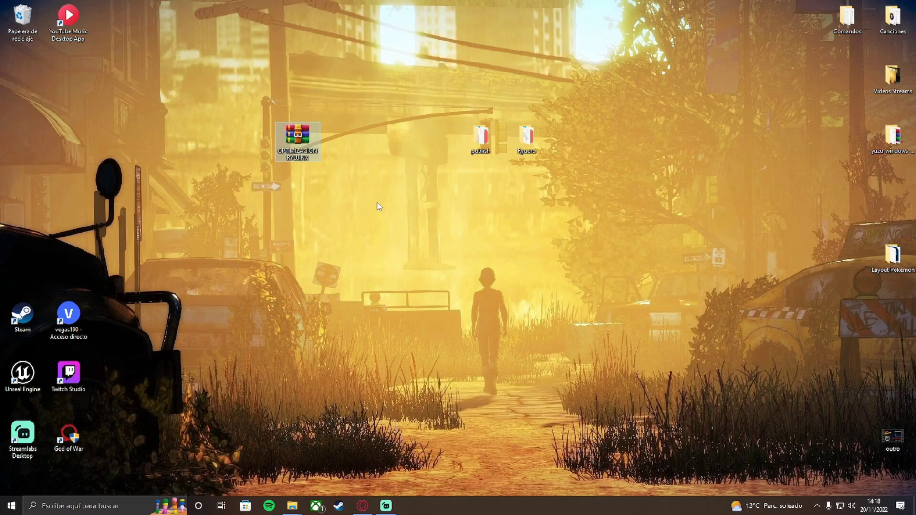
left_click_drag(348, 196, 253, 97)
left_click_drag(483, 224, 415, 108)
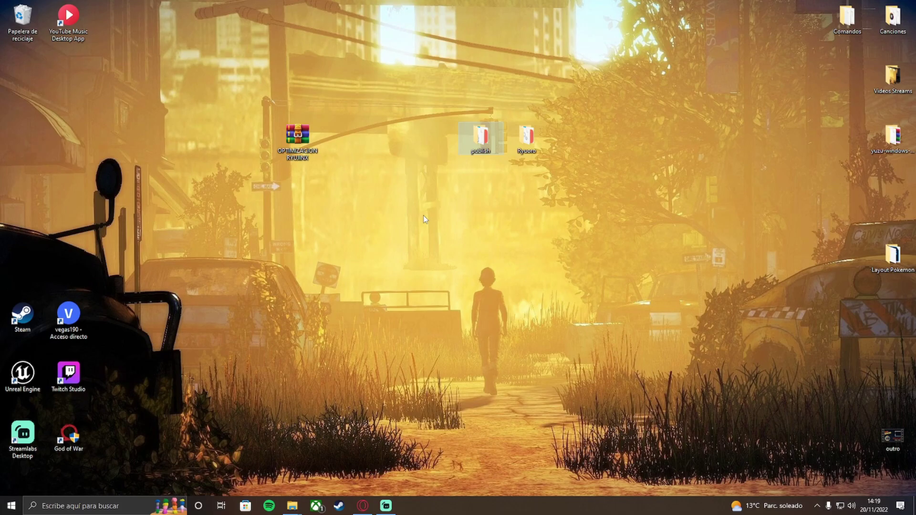
left_click_drag(373, 194, 220, 81)
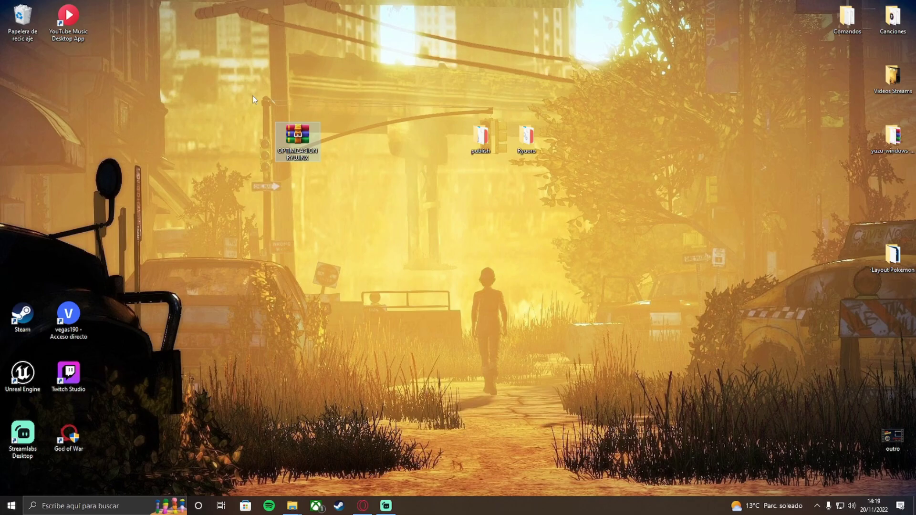
left_click_drag(253, 95, 215, 58)
Switch to the Opera browser, download the OPTIMIZACION RYUJINX(2) archive from MediaFire and open the downloaded file.
left_click(362, 506)
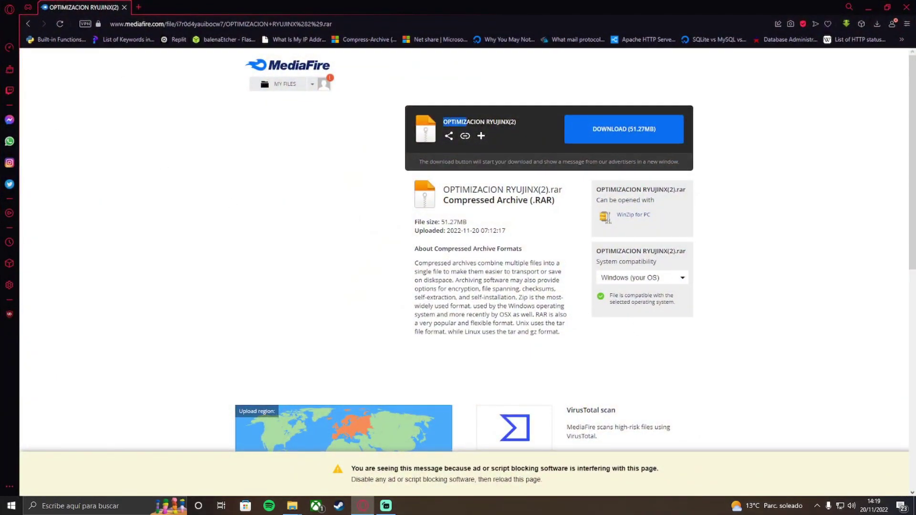
left_click_drag(469, 122, 522, 122)
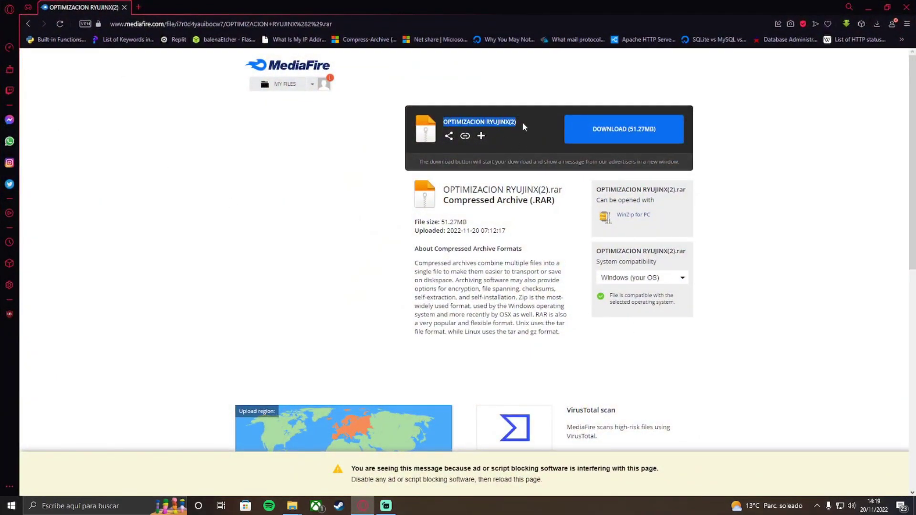
left_click(646, 131)
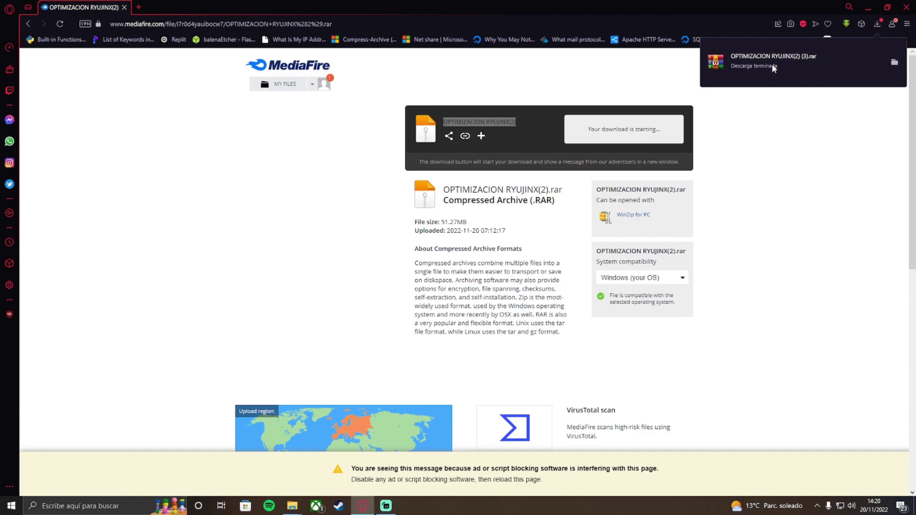
left_click(797, 64)
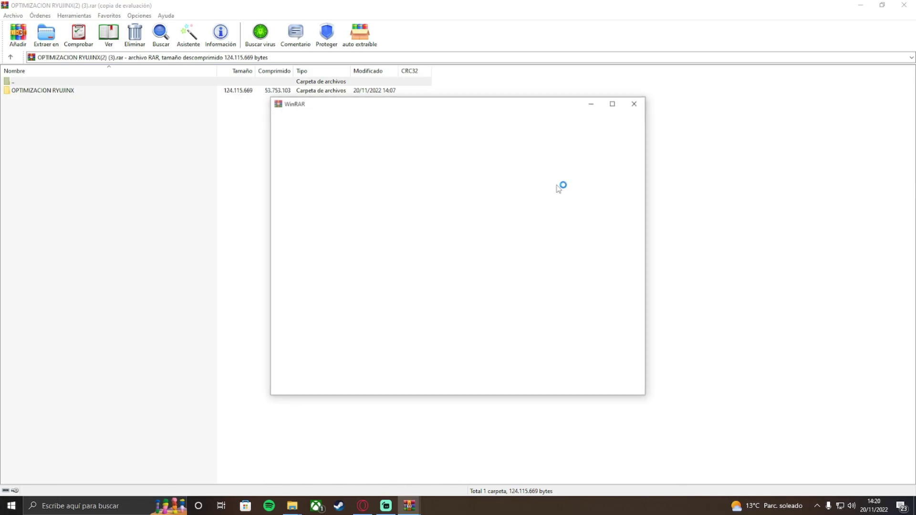
Dismiss the WinRAR trial window and extract the OPTIMIZACION RYUJINX folder from the archive to the desktop.
left_click(636, 102)
left_click_drag(147, 116, 16, 98)
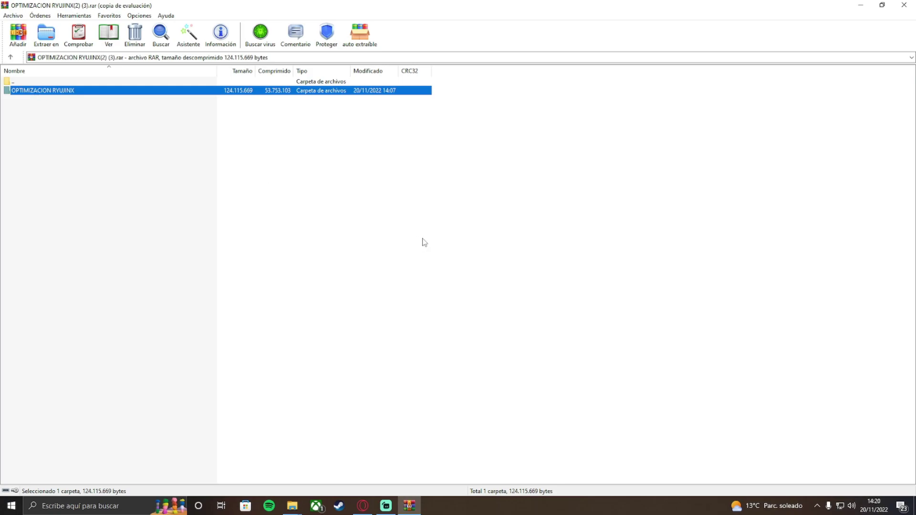
left_click_drag(49, 88, 436, 256)
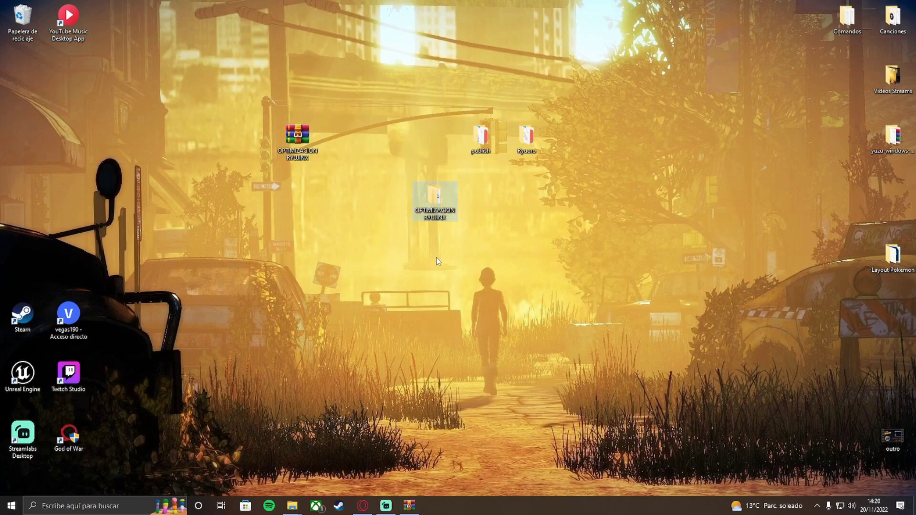
left_click_drag(494, 246, 375, 148)
left_click_drag(471, 298, 443, 329)
left_click_drag(506, 289, 368, 350)
Return to WinRAR and look through the contents of the OPTIMIZACION RYUJINX folder inside the archive.
left_click(409, 505)
double_click(80, 90)
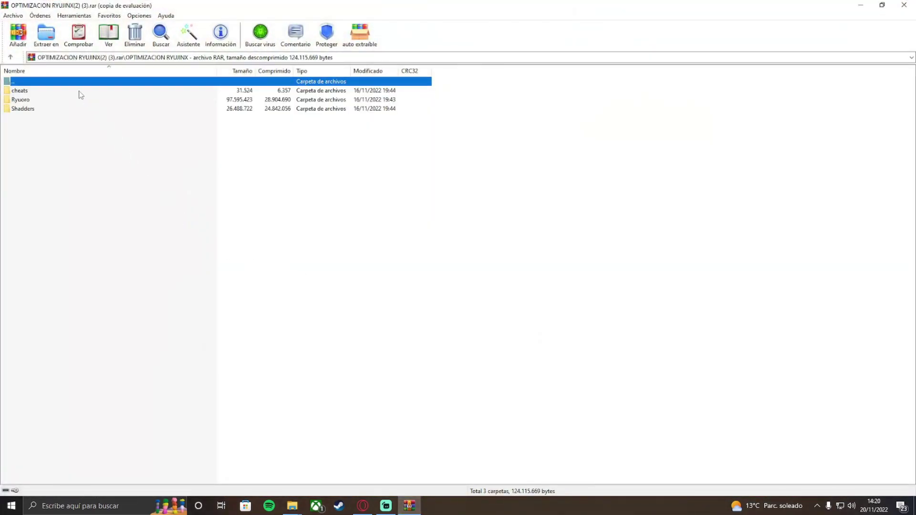
left_click_drag(102, 147, 83, 160)
double_click(23, 81)
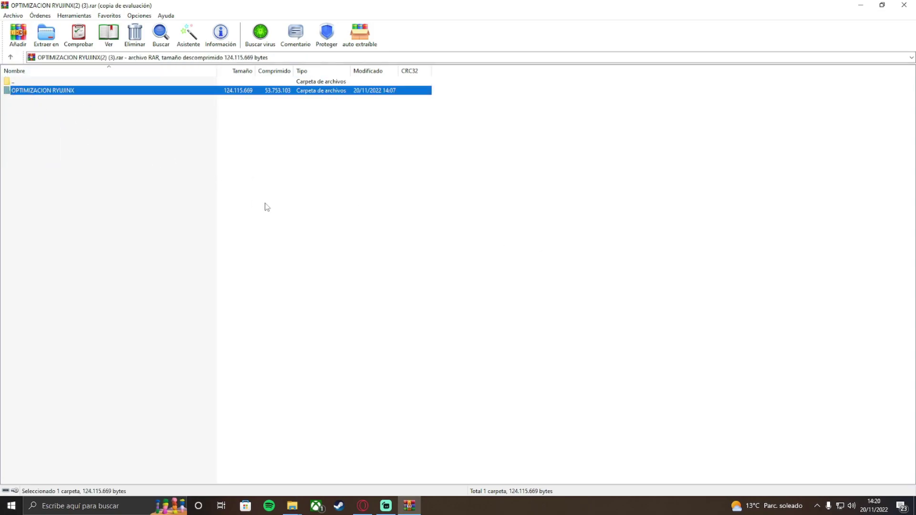
left_click_drag(55, 90, 817, 162)
left_click_drag(480, 141, 56, 118)
left_click_drag(547, 156, 165, 177)
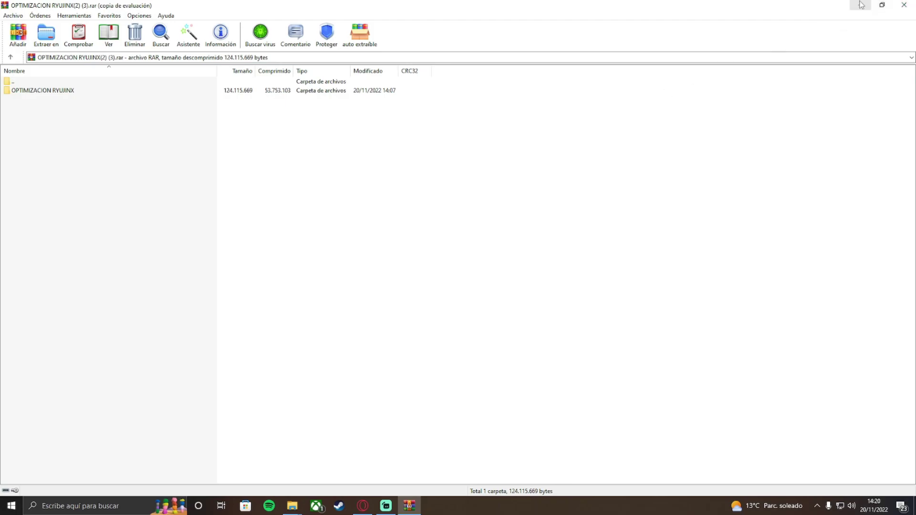
Close the archive and open the extracted OPTIMIZACION RYUJINX folder on the desktop.
left_click(904, 5)
left_click_drag(355, 255, 540, 391)
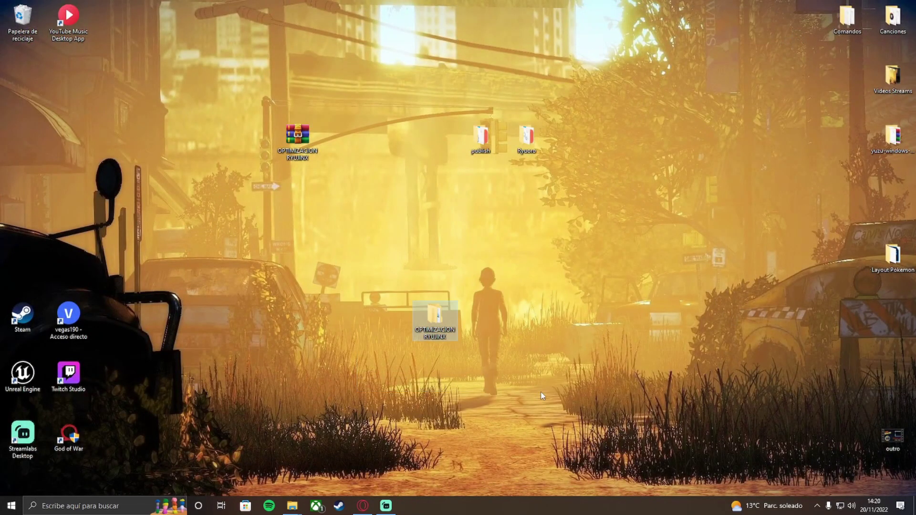
left_click_drag(591, 376, 362, 250)
double_click(434, 315)
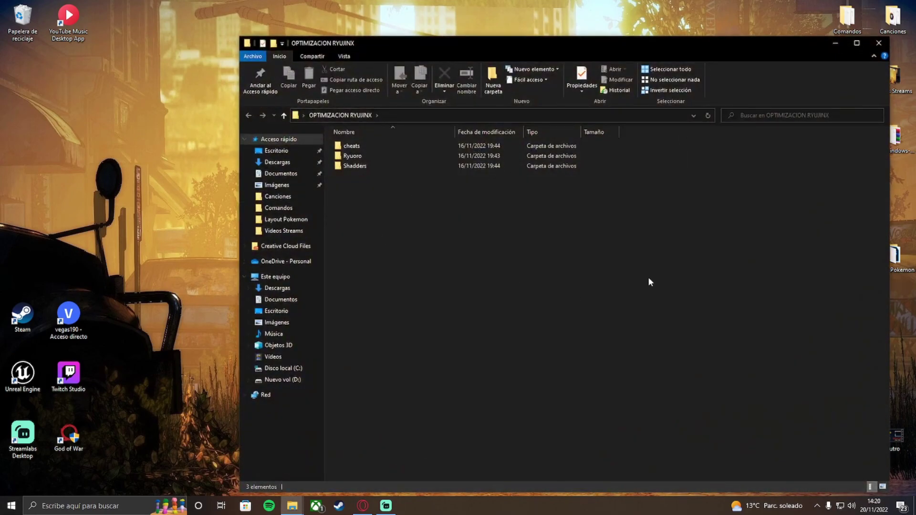
left_click_drag(664, 194, 354, 118)
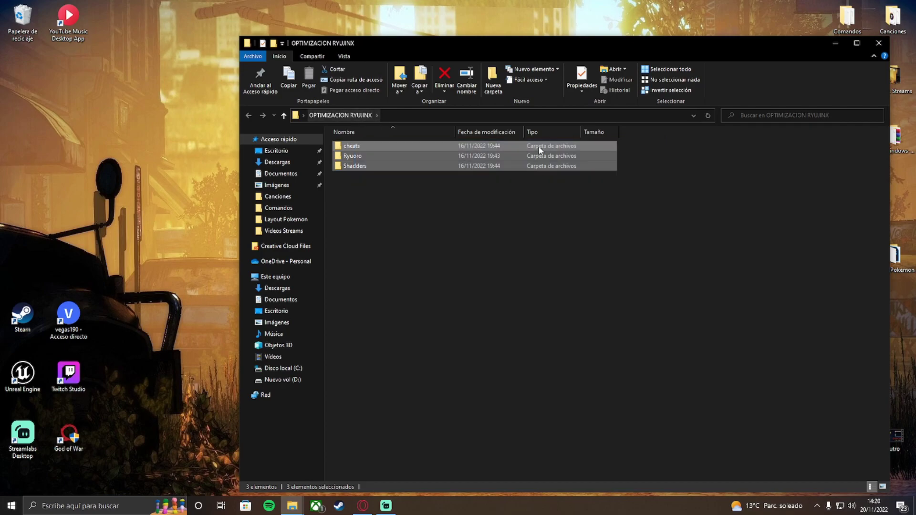
left_click(496, 157)
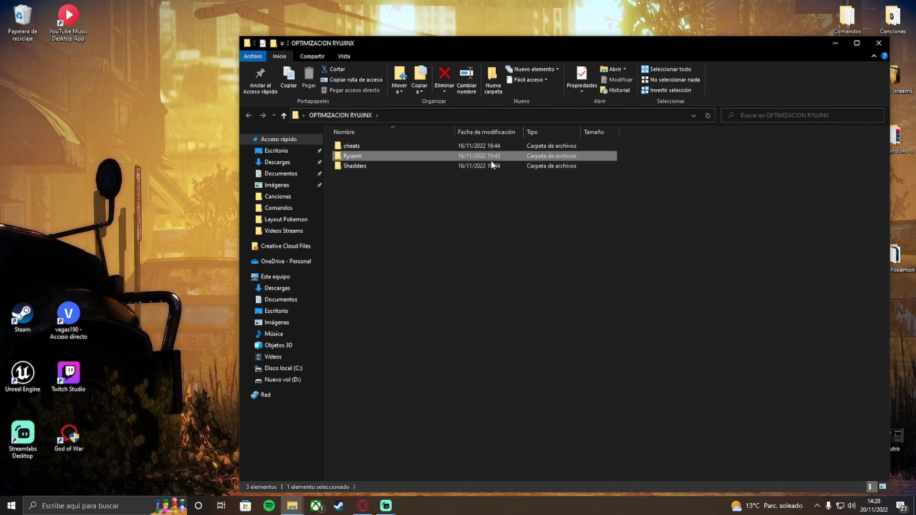
Go into the Ryuoro folder and launch the Ryujinx.Ava application.
double_click(466, 156)
left_click_drag(507, 315, 528, 305)
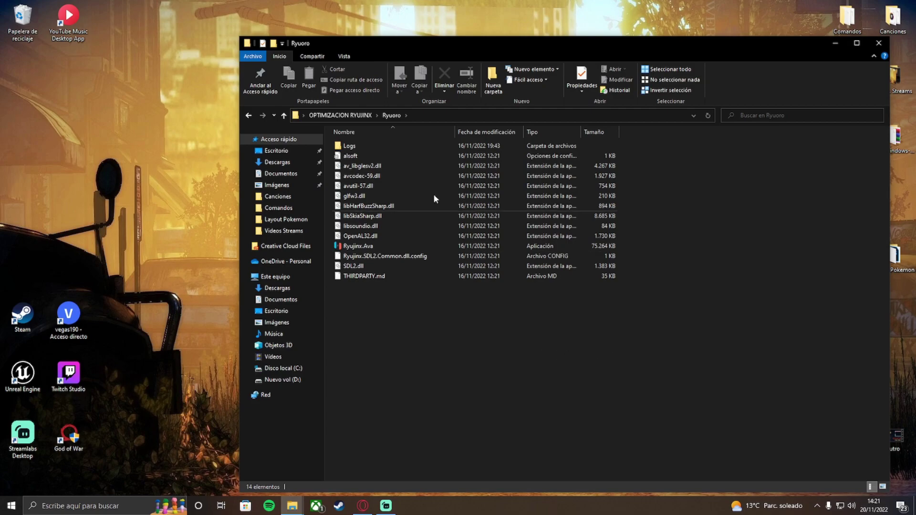
left_click(356, 118)
left_click(365, 159)
double_click(391, 155)
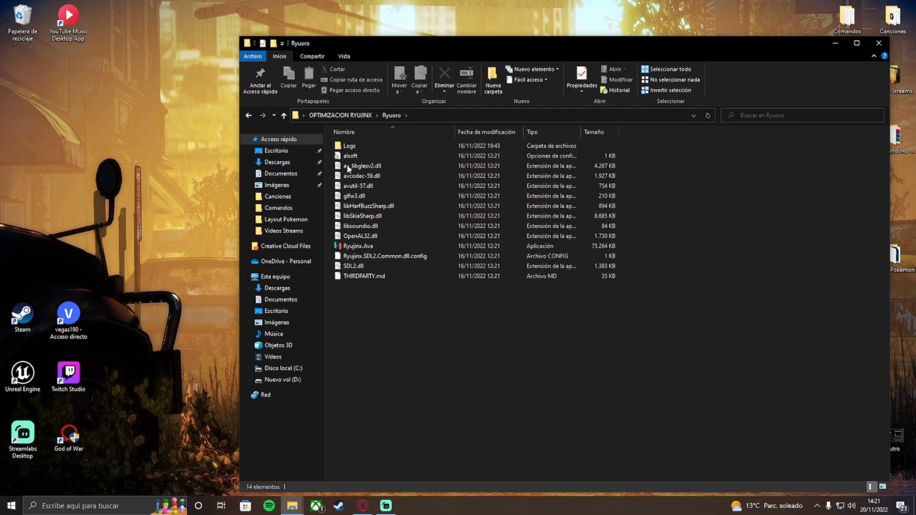
left_click(344, 115)
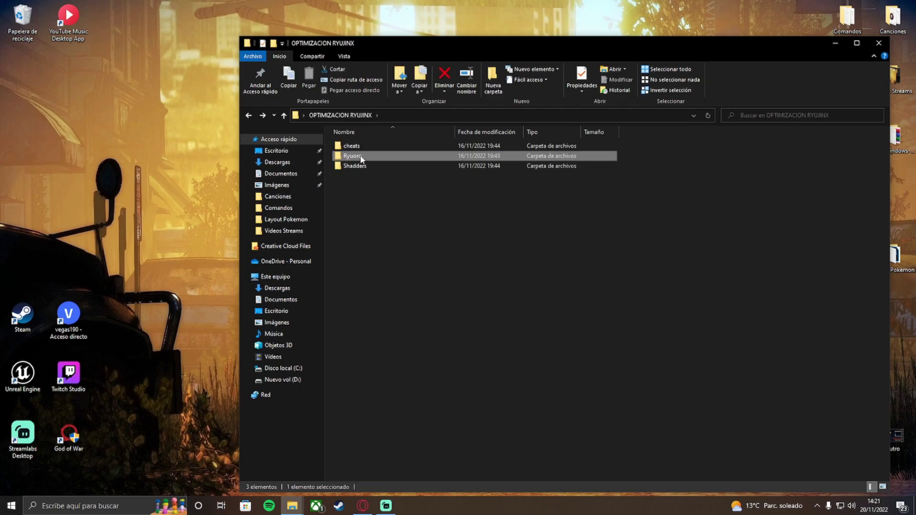
double_click(366, 155)
left_click_drag(478, 361, 374, 244)
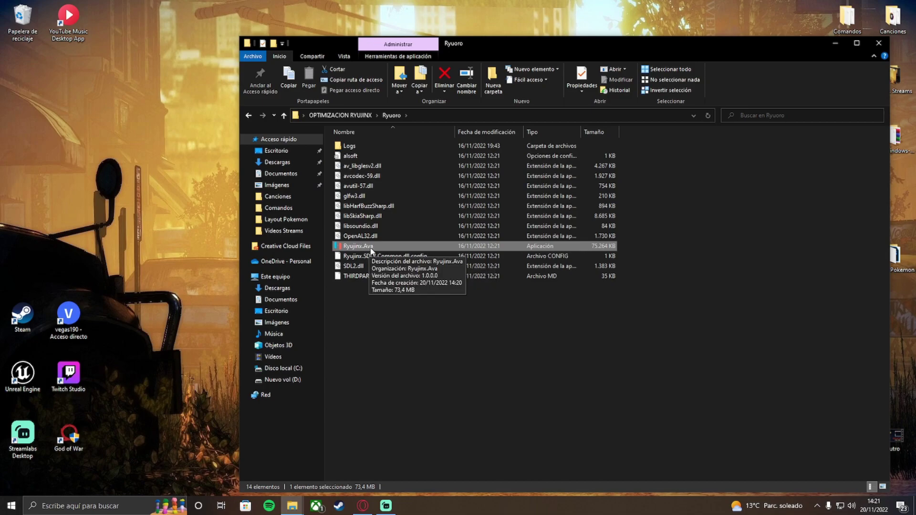
left_click_drag(648, 247, 442, 246)
double_click(442, 246)
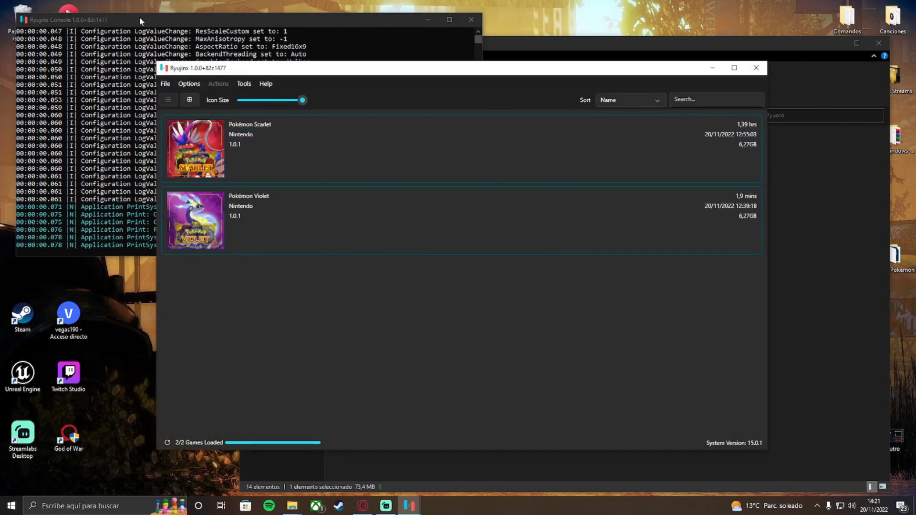
Open the emulator's settings and disable Docked Mode in the input configuration.
left_click(189, 83)
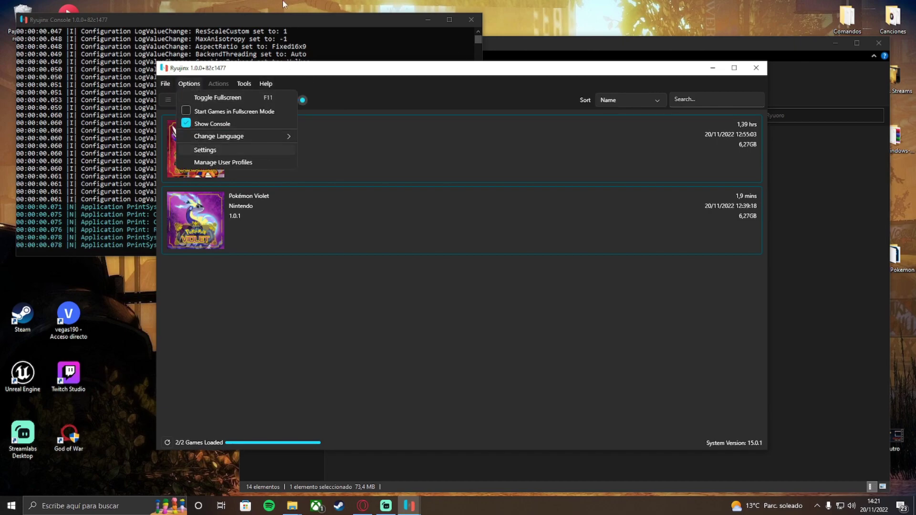
left_click(276, 126)
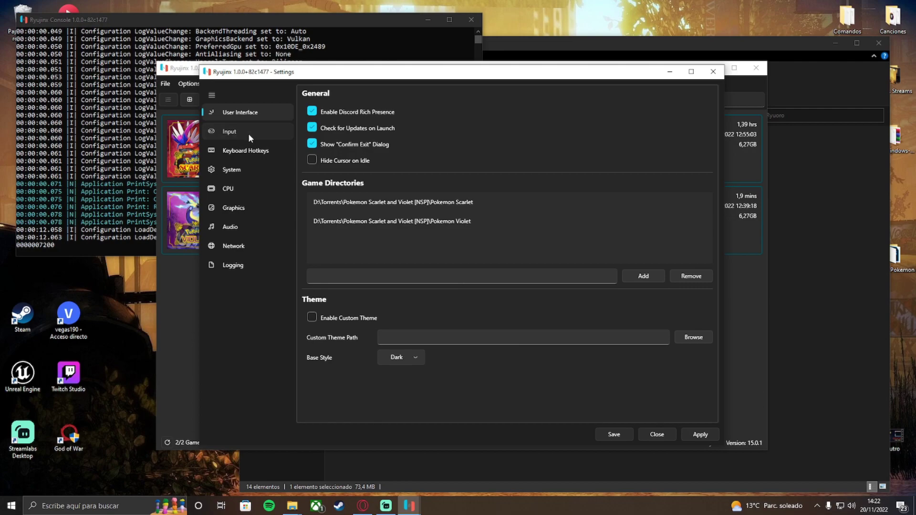
left_click(247, 134)
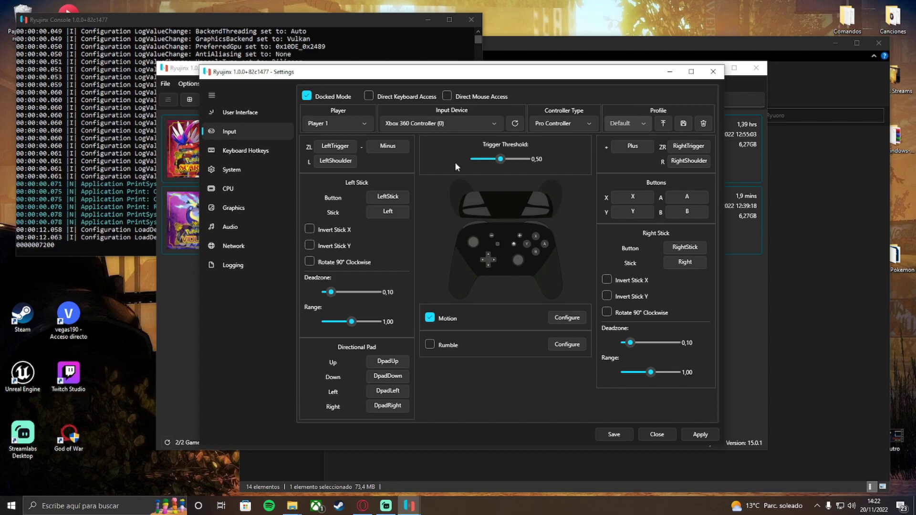
left_click(308, 99)
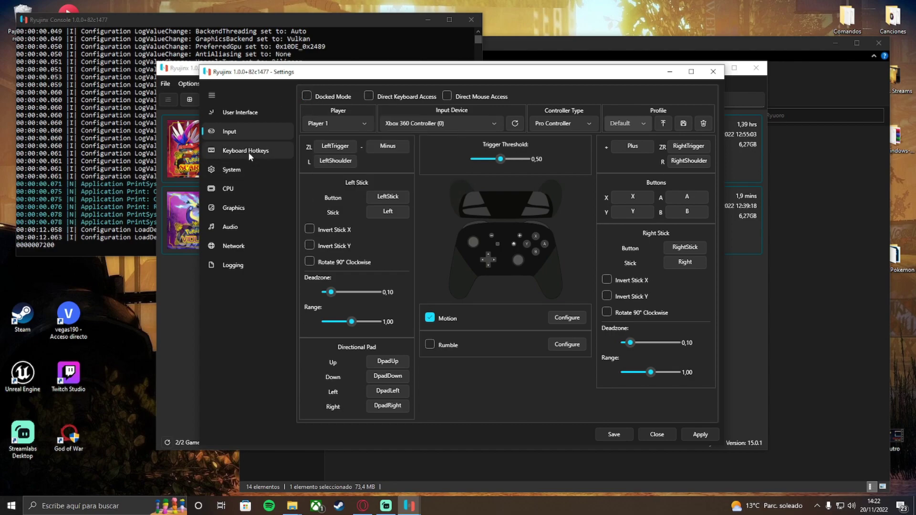
left_click(248, 152)
left_click(241, 132)
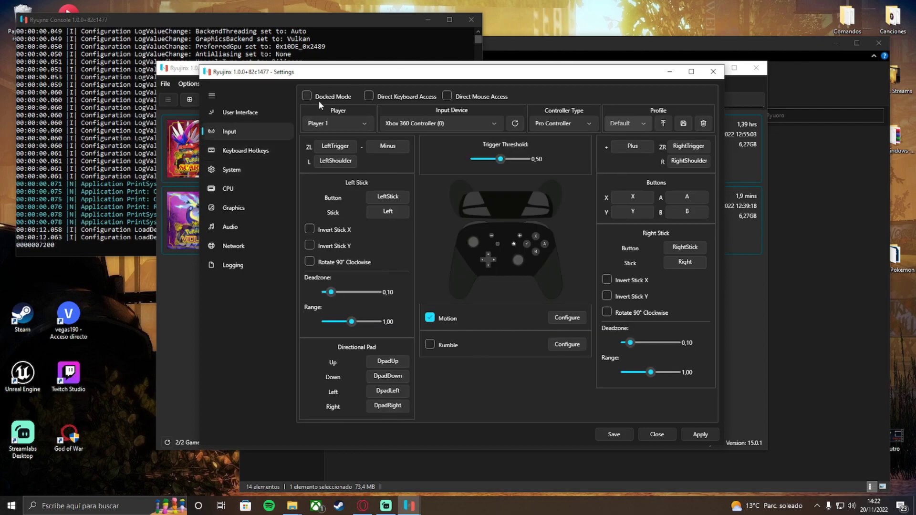
Review the System and CPU settings, then the available graphics backends and the preferred GPU.
left_click(263, 167)
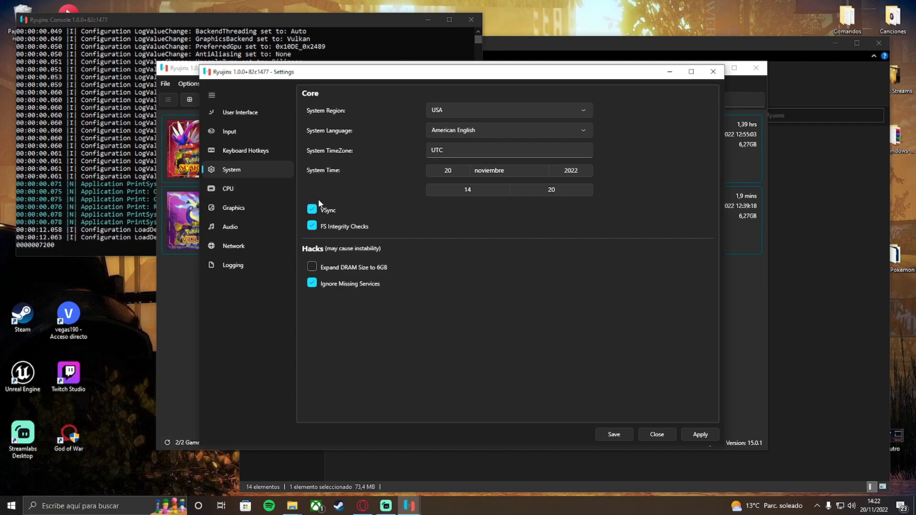
left_click(260, 189)
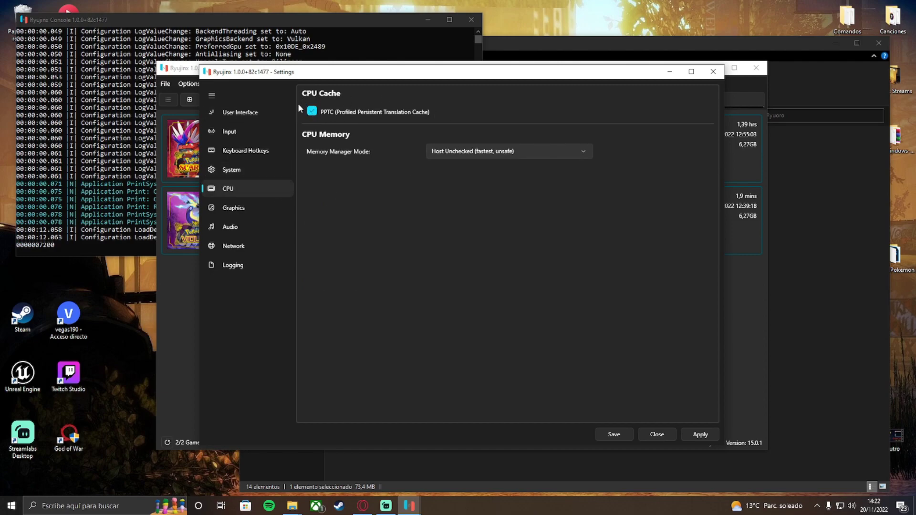
left_click(235, 208)
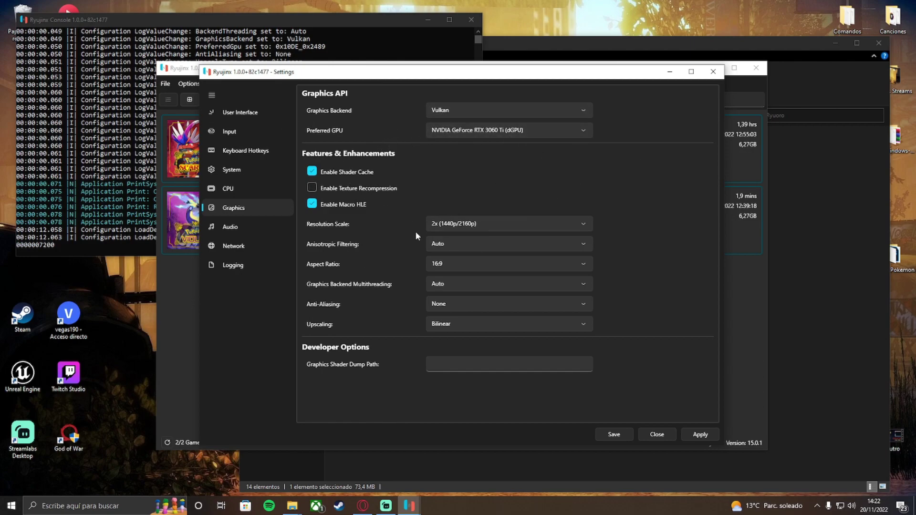
left_click(450, 111)
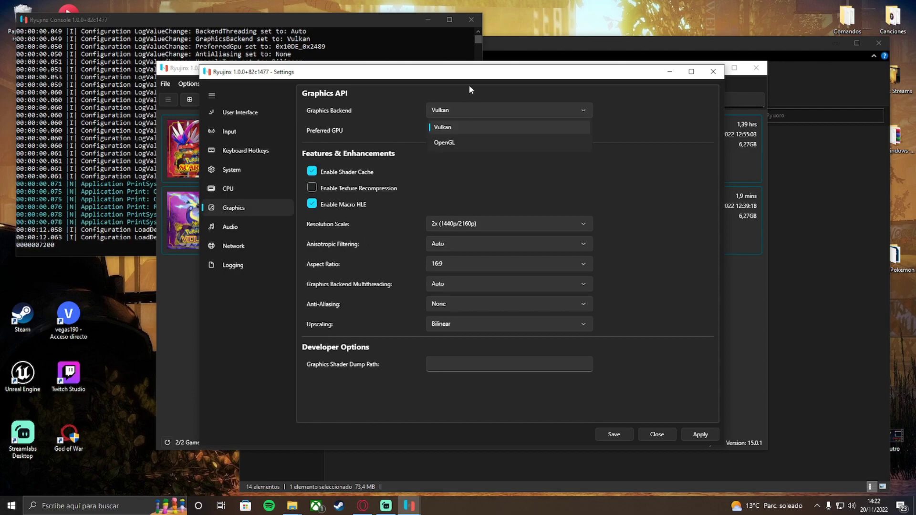
left_click(480, 167)
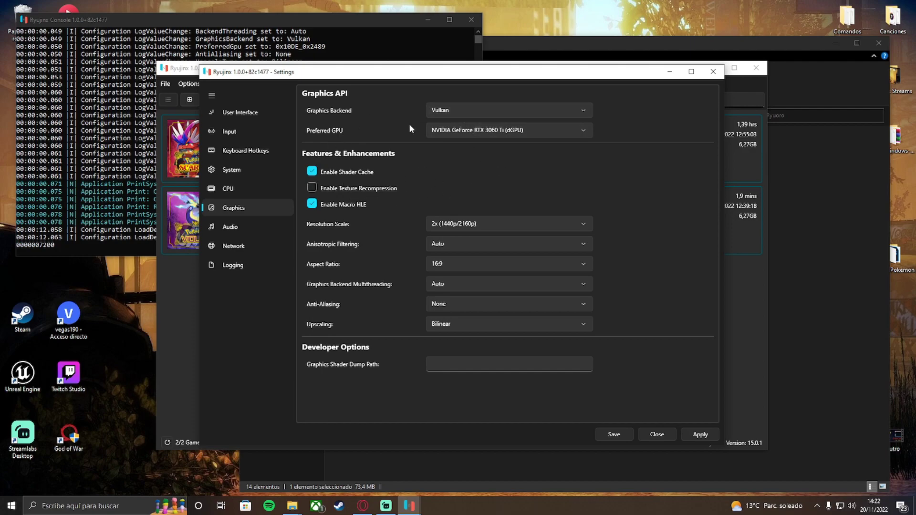
mouse_move(487, 130)
Set the graphics resolution scale to Custom with a factor of 0,80.
left_click(493, 224)
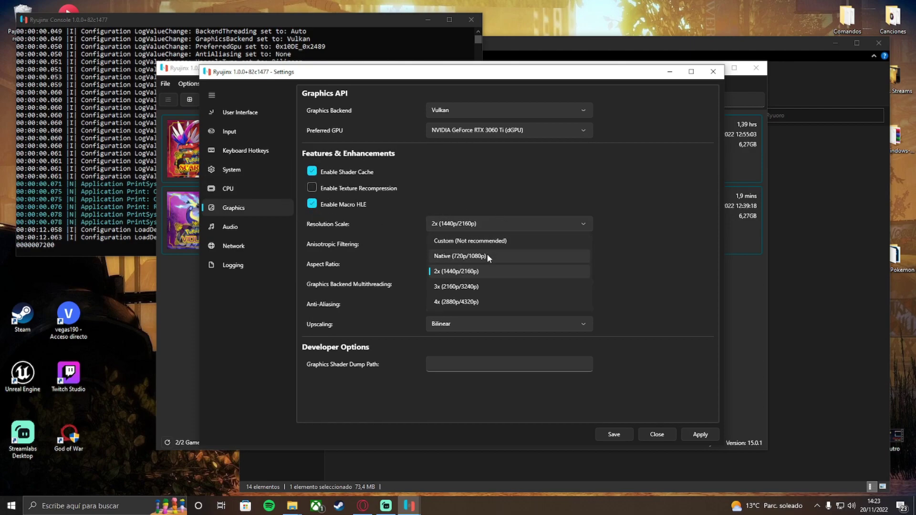
left_click(487, 253)
left_click(491, 223)
left_click(486, 238)
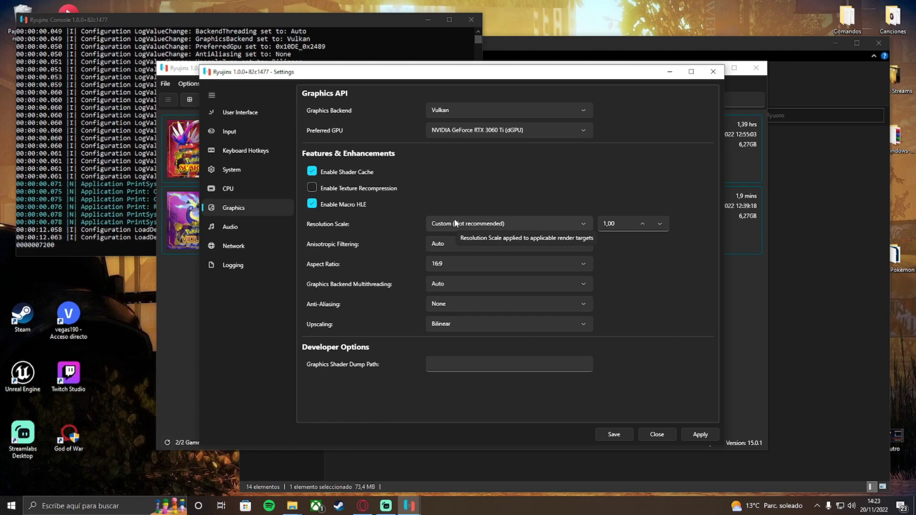
left_click(660, 224)
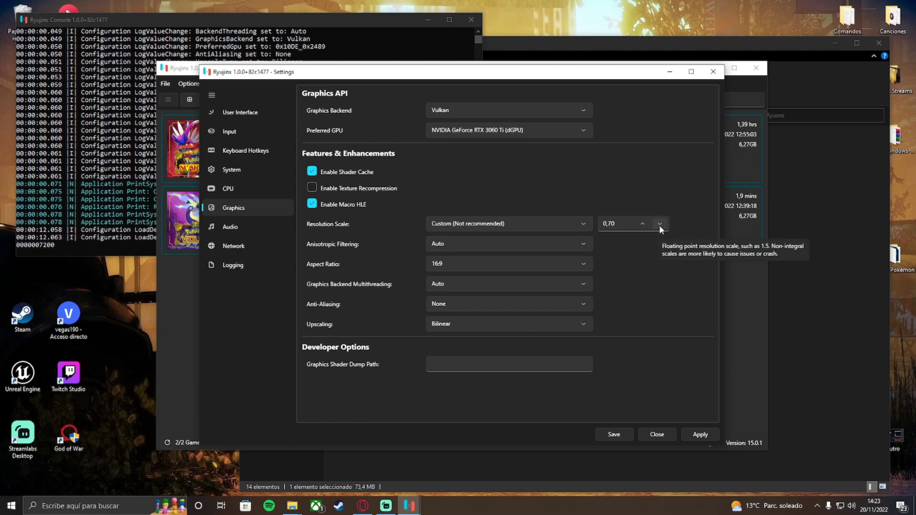
scroll(653, 226, "up", 1)
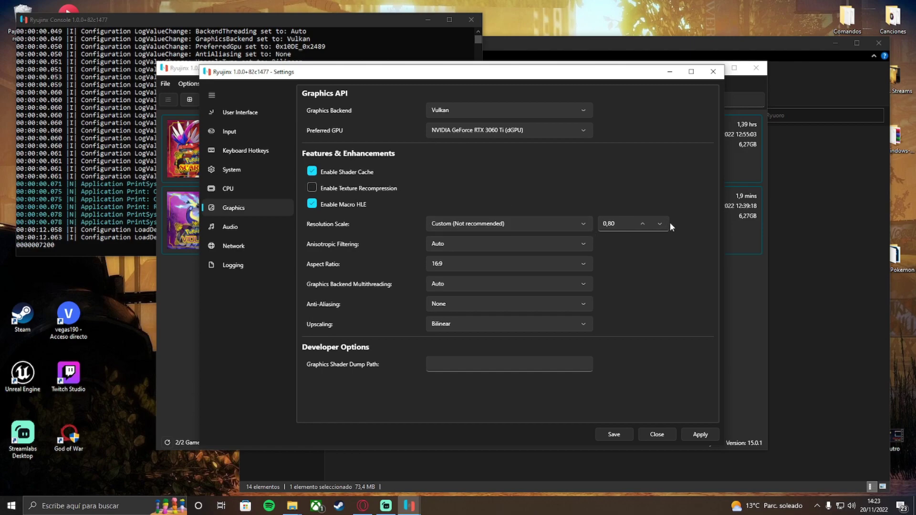
Set the graphics resolution scale to Native (720p/1080p).
left_click(644, 225)
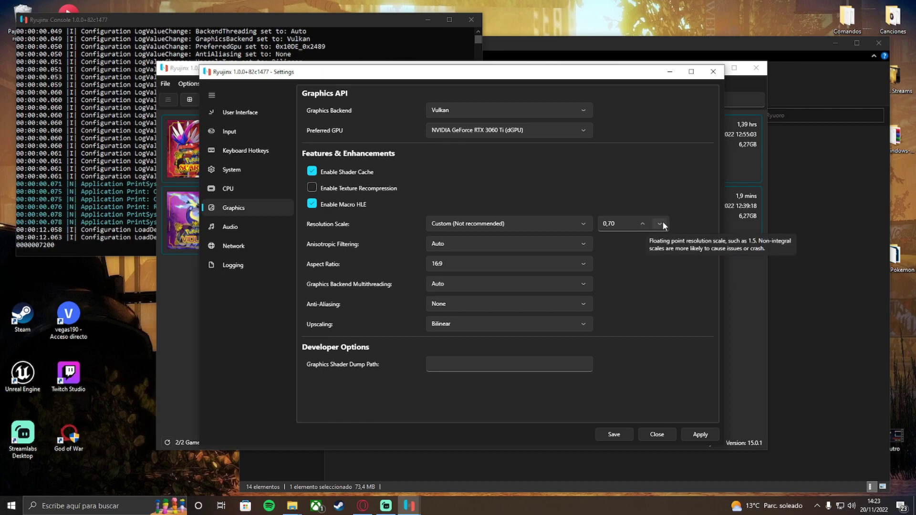
left_click(661, 225)
left_click(531, 225)
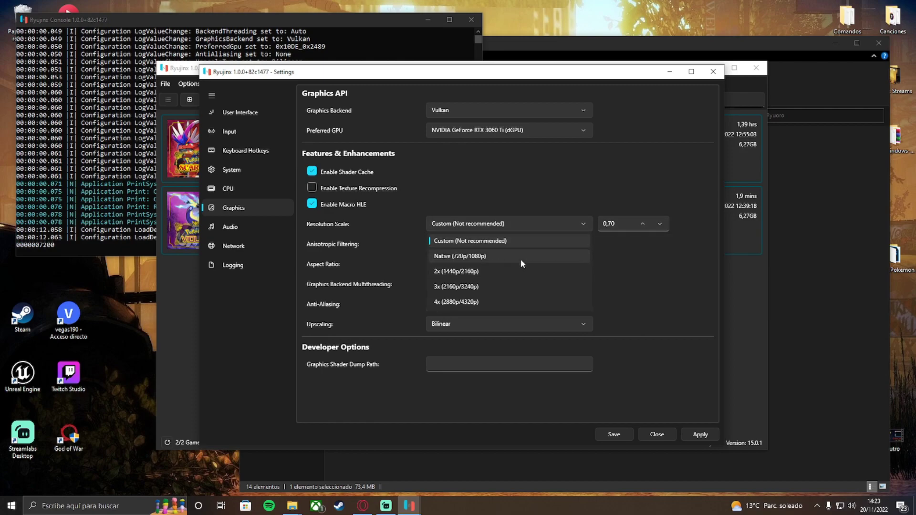
left_click(520, 257)
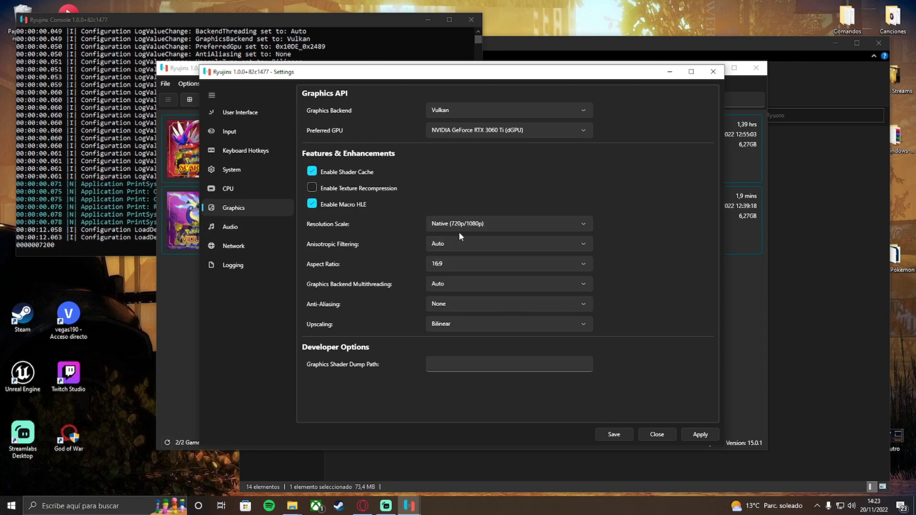
Keep Anisotropic Filtering on Auto and set Graphics Backend Multithreading to On.
left_click(469, 245)
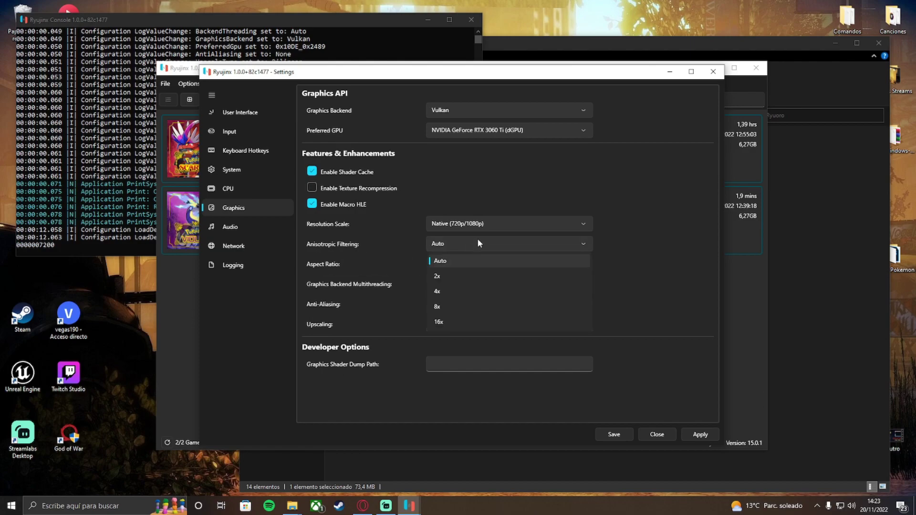
left_click(450, 261)
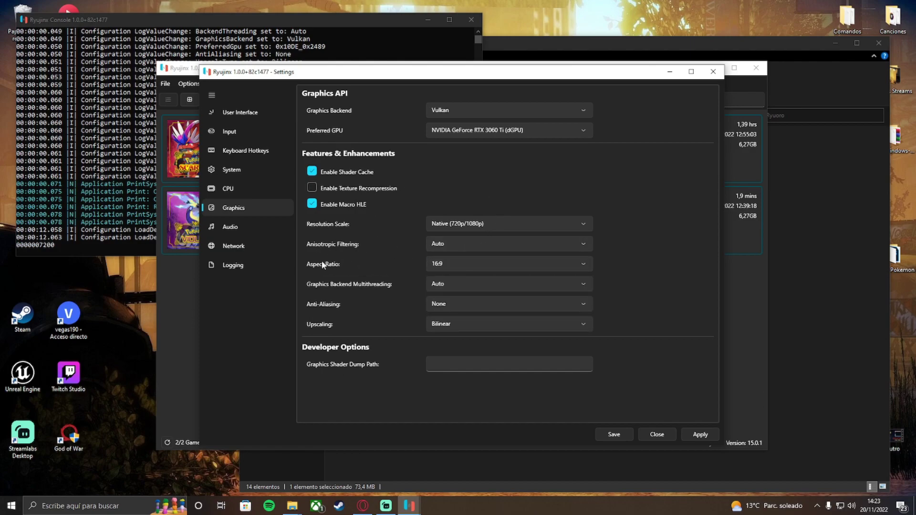
left_click(454, 284)
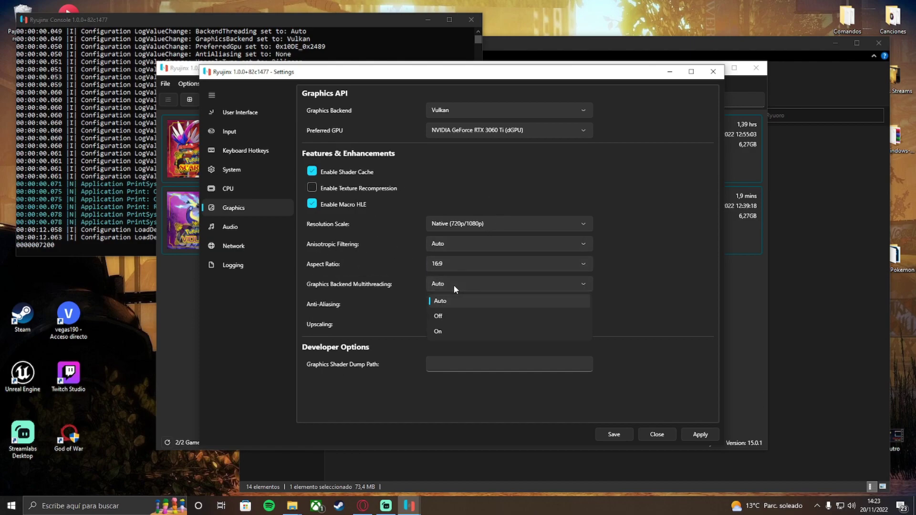
left_click(453, 331)
left_click(520, 310)
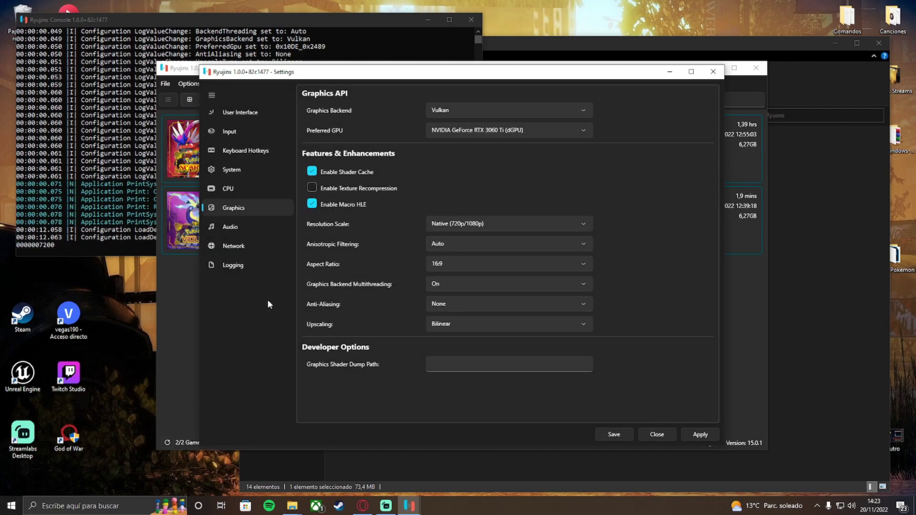
Choose None for Anti-Aliasing and Bilinear for Upscaling.
left_click(454, 304)
left_click(447, 325)
left_click(448, 326)
left_click(448, 341)
Try the FSR and Nearest upscaling options and return Upscaling to Bilinear.
left_click(454, 324)
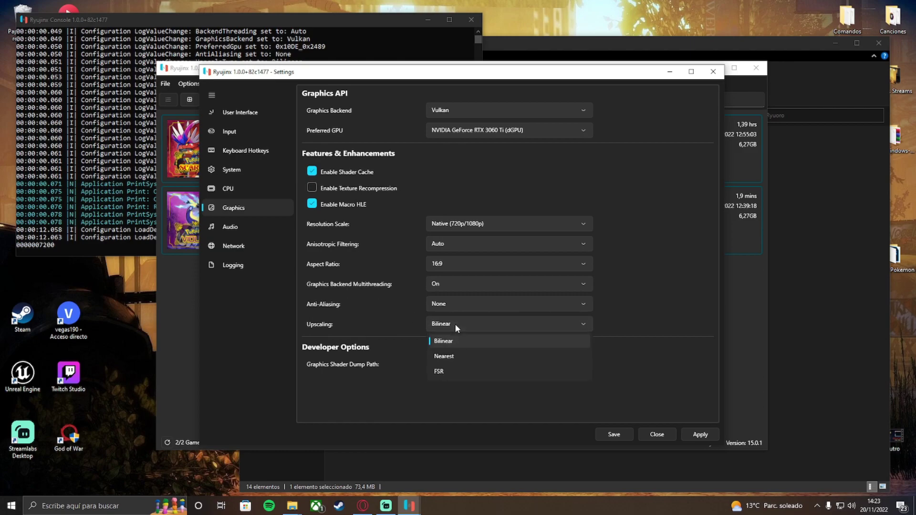
left_click(444, 371)
left_click(487, 325)
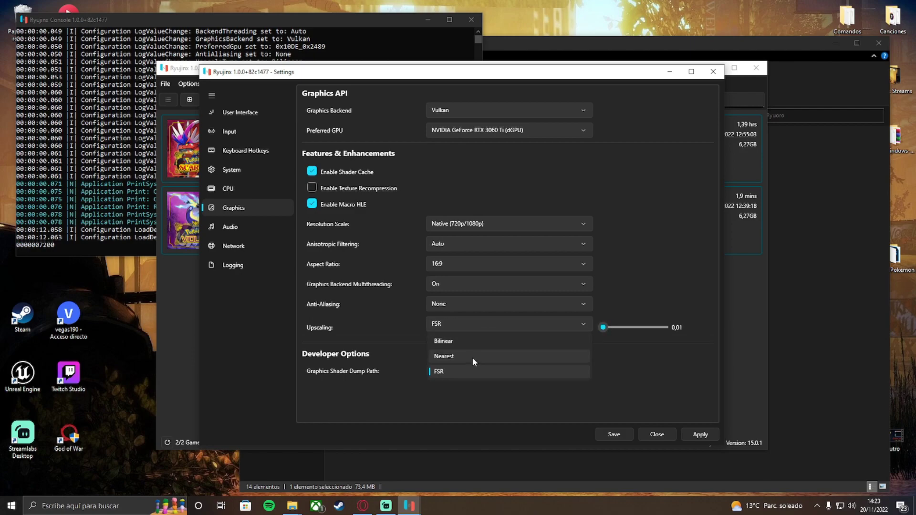
left_click(472, 356)
left_click(553, 325)
left_click(463, 341)
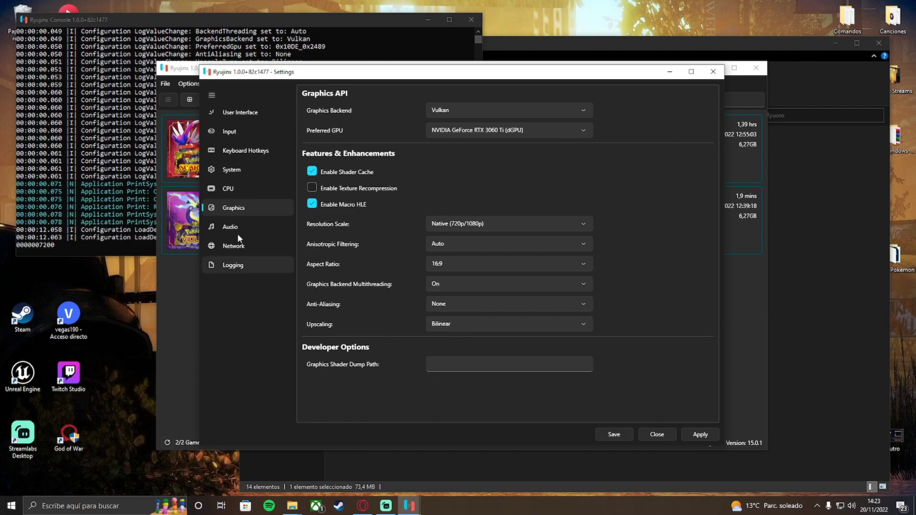
Check the Audio, Network and Logging settings, then apply and save the emulator configuration.
left_click(234, 226)
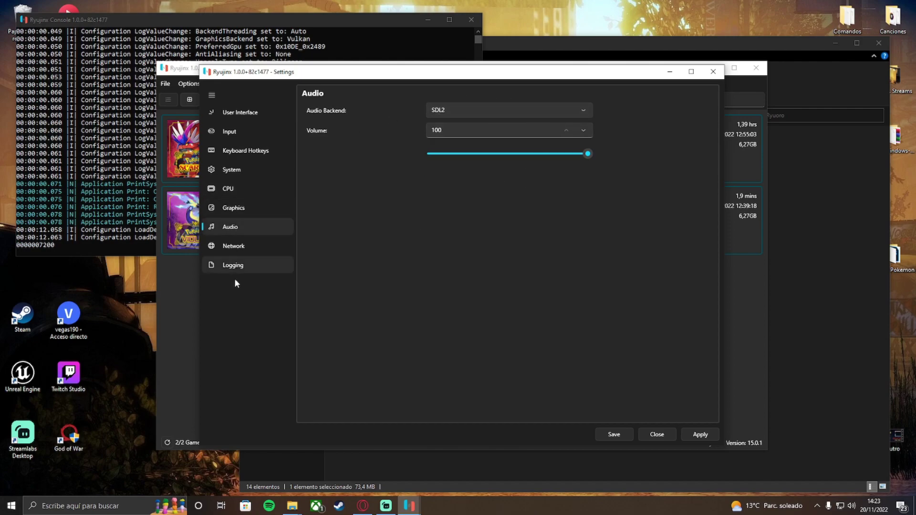
left_click(243, 250)
left_click(252, 268)
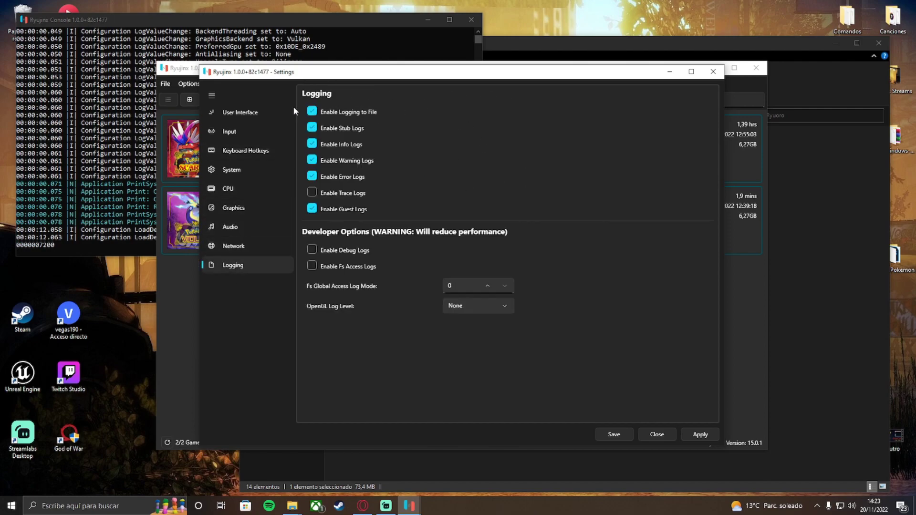
left_click(700, 434)
left_click(619, 435)
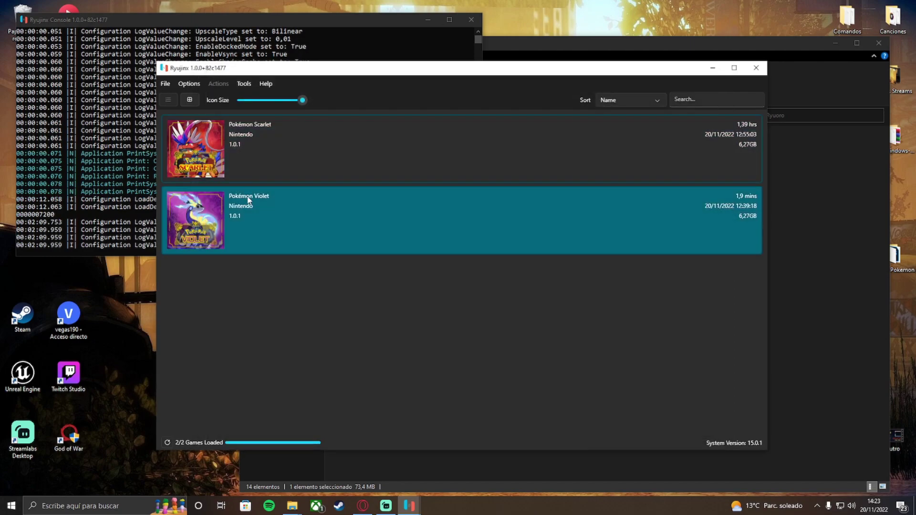
Minimize the console and emulator windows, go up to the OPTIMIZACION RYUJINX folder and select the Shadders folder.
left_click_drag(262, 77, 315, 87)
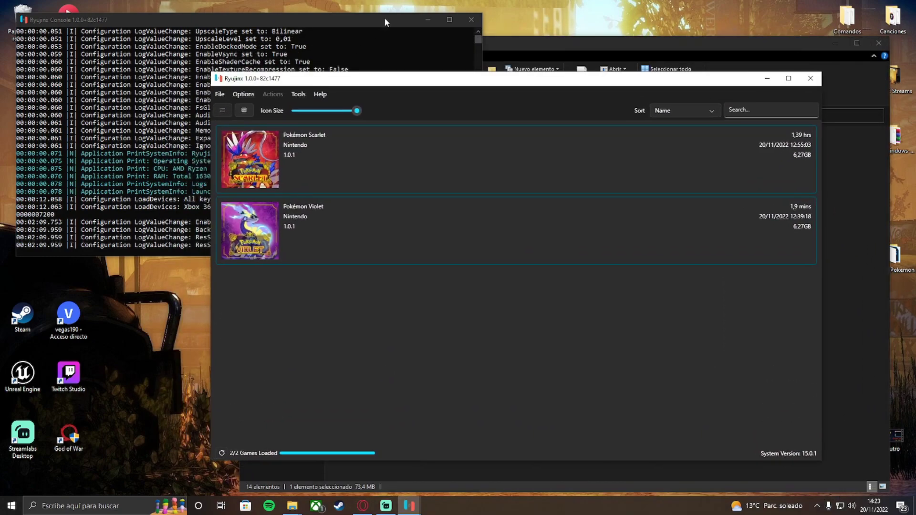
left_click(428, 19)
left_click(767, 79)
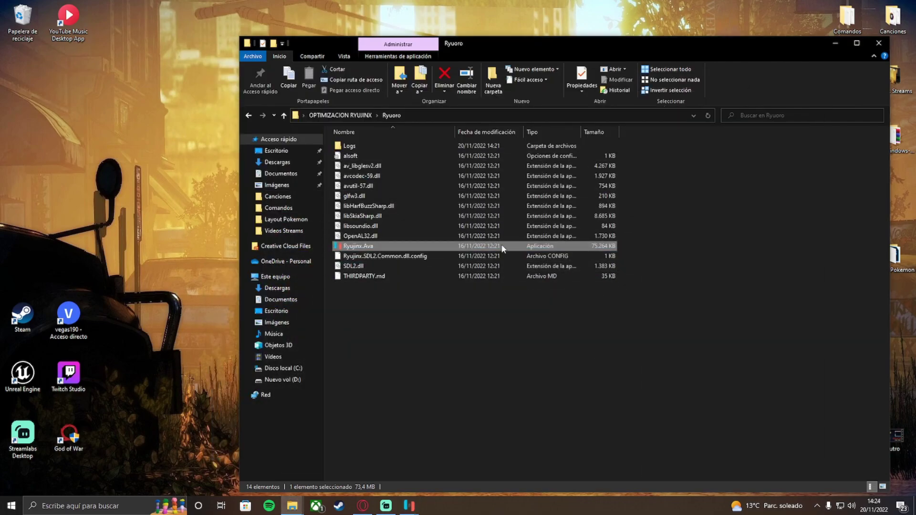
key("alt+Up")
left_click_drag(666, 165, 388, 204)
left_click(365, 169)
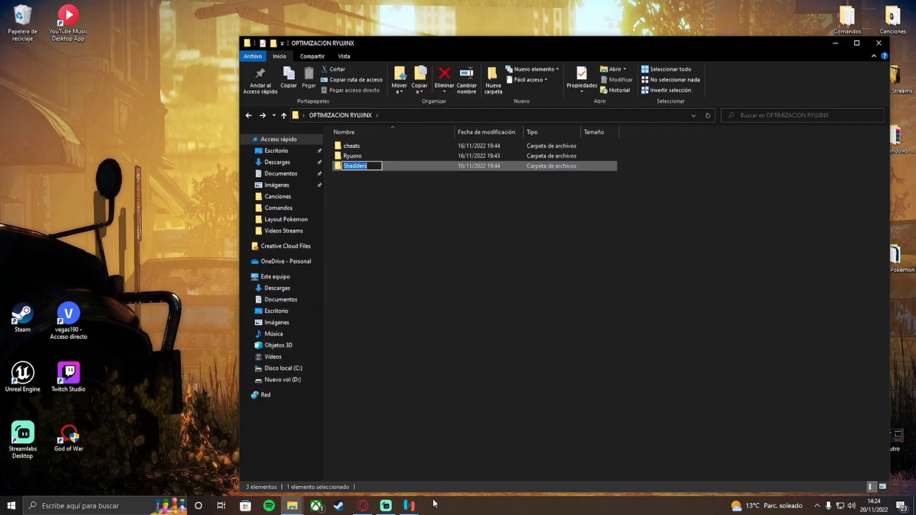
Switch back to Ryujinx and open the shader cache directory of Pokémon Scarlet.
left_click(409, 506)
left_click(471, 456)
right_click(342, 168)
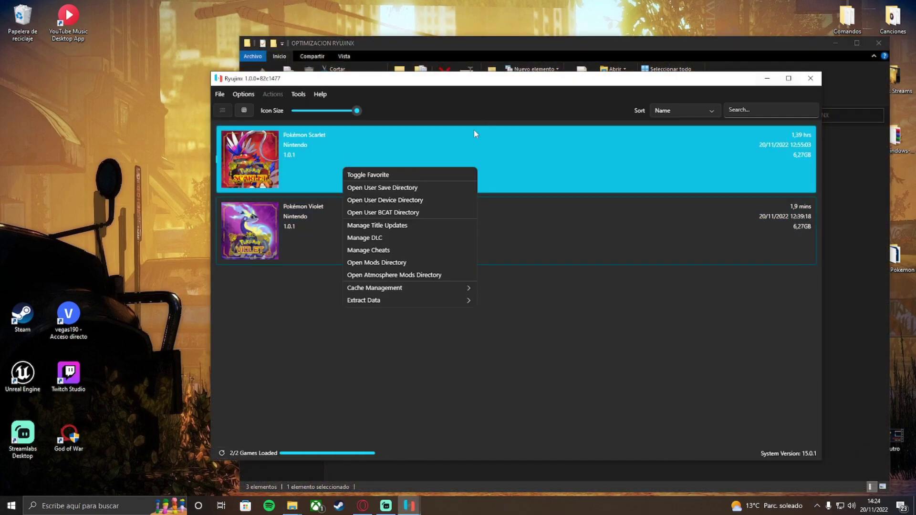
left_click_drag(424, 79, 383, 41)
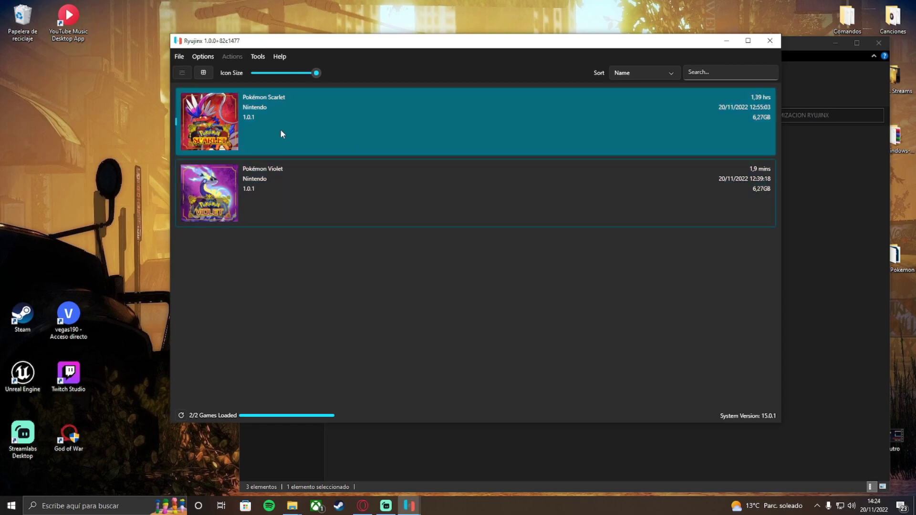
left_click_drag(510, 46, 560, 109)
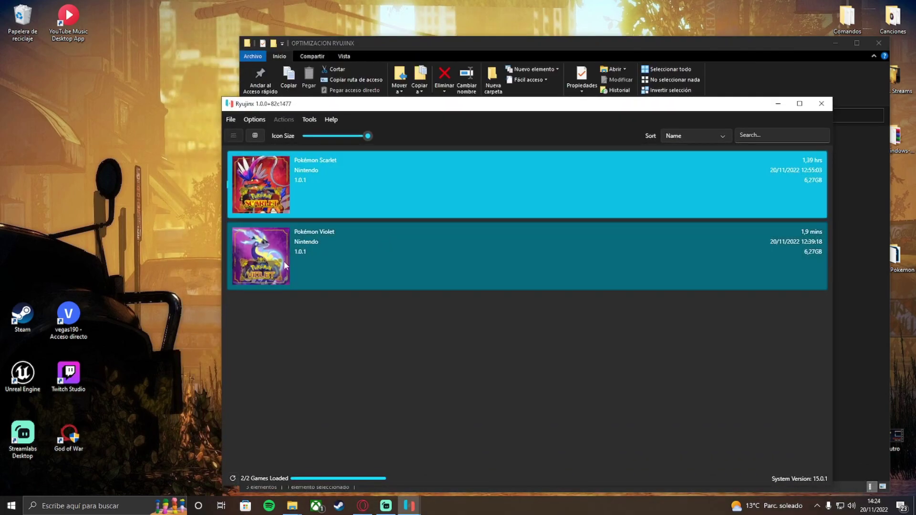
left_click_drag(358, 104, 292, 47)
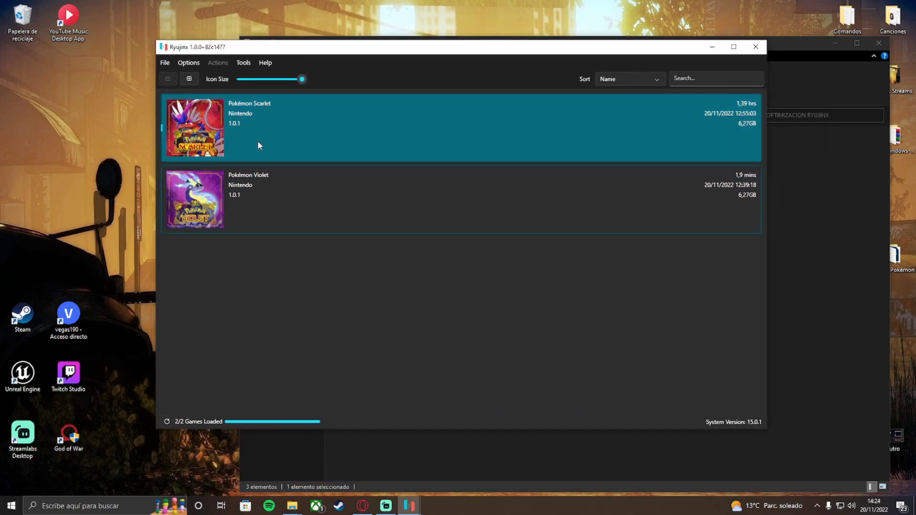
right_click(250, 124)
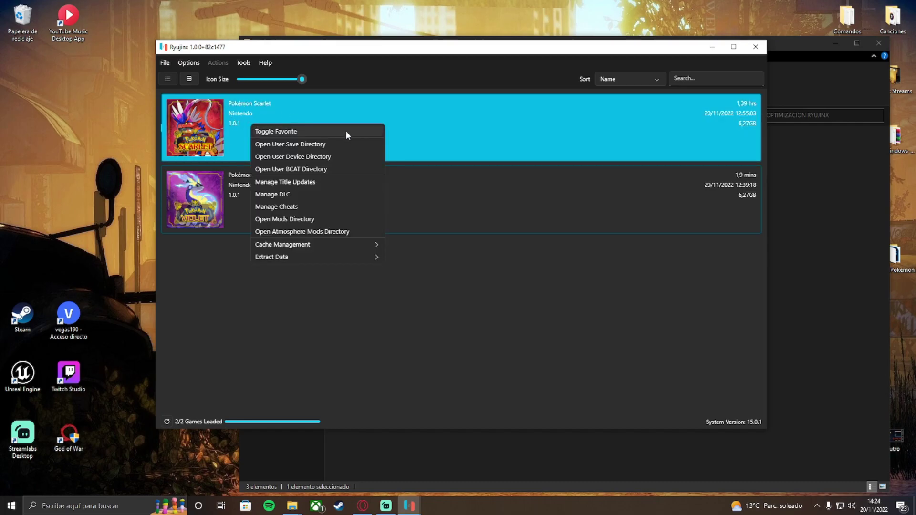
mouse_move(288, 251)
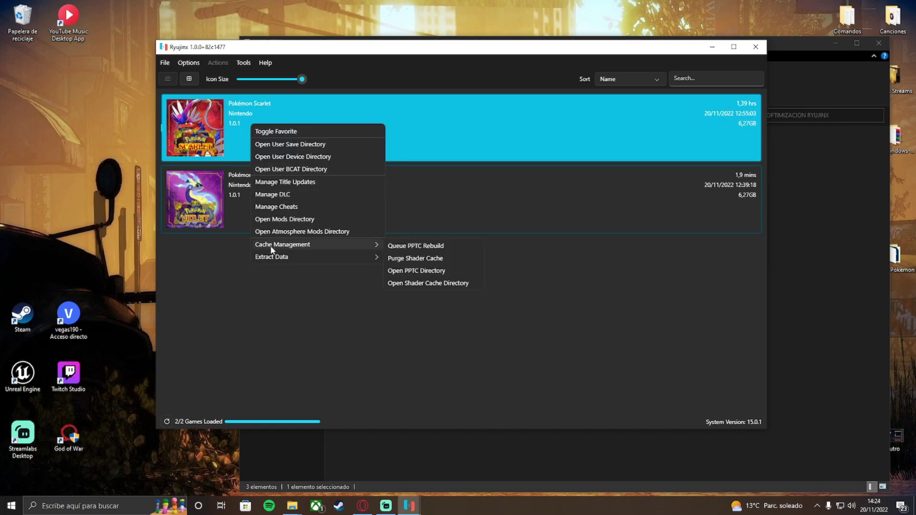
left_click(417, 285)
Move the four files from the package's Shadders folder into Pokémon Scarlet's shader directory, replacing the existing files.
left_click_drag(748, 305, 315, 97)
left_click_drag(420, 270, 344, 109)
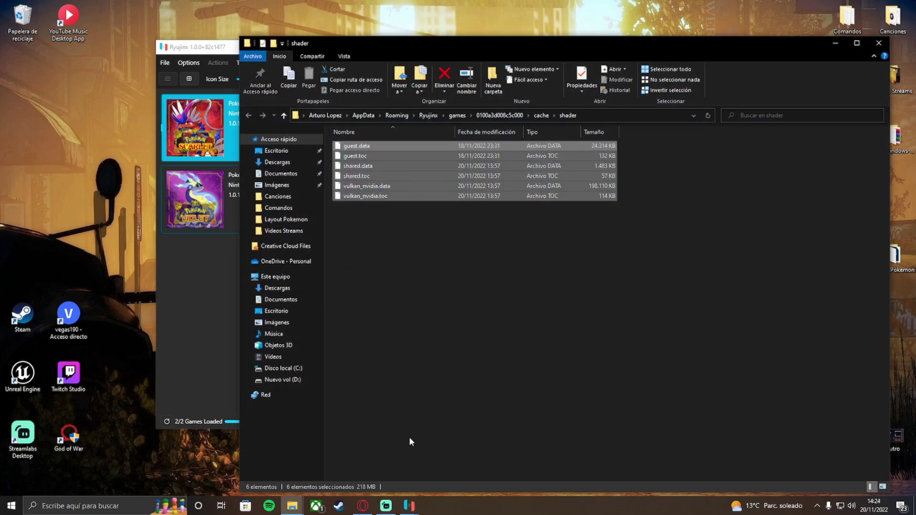
left_click(292, 506)
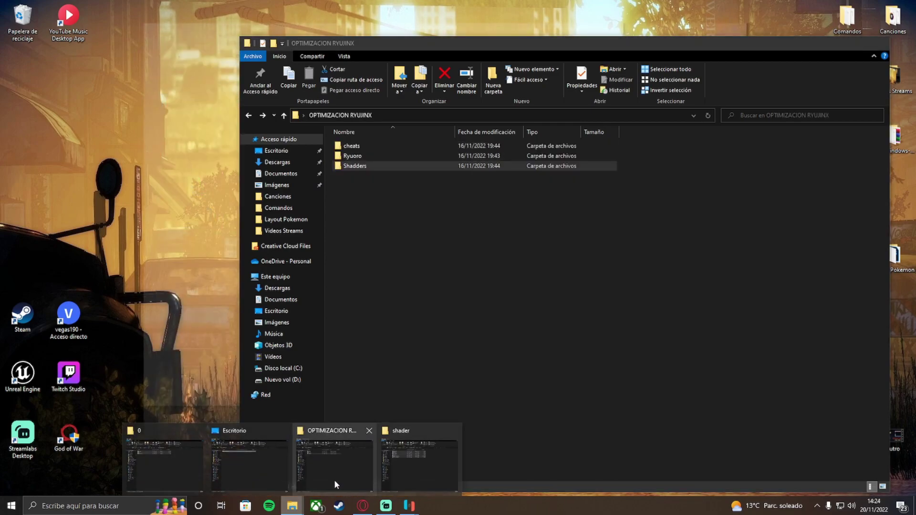
left_click(334, 480)
double_click(362, 167)
left_click_drag(382, 43, 693, 168)
left_click_drag(699, 326, 660, 243)
left_click_drag(668, 293, 419, 249)
left_click(195, 179)
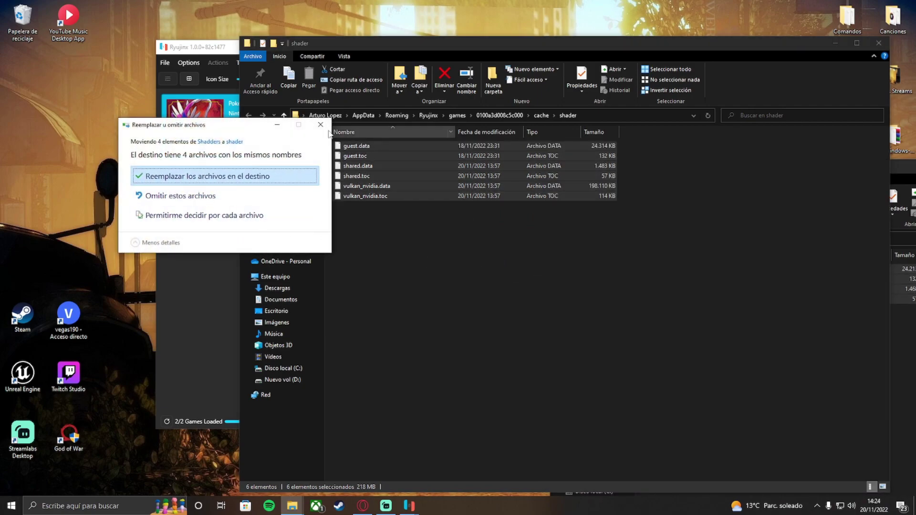
left_click(224, 178)
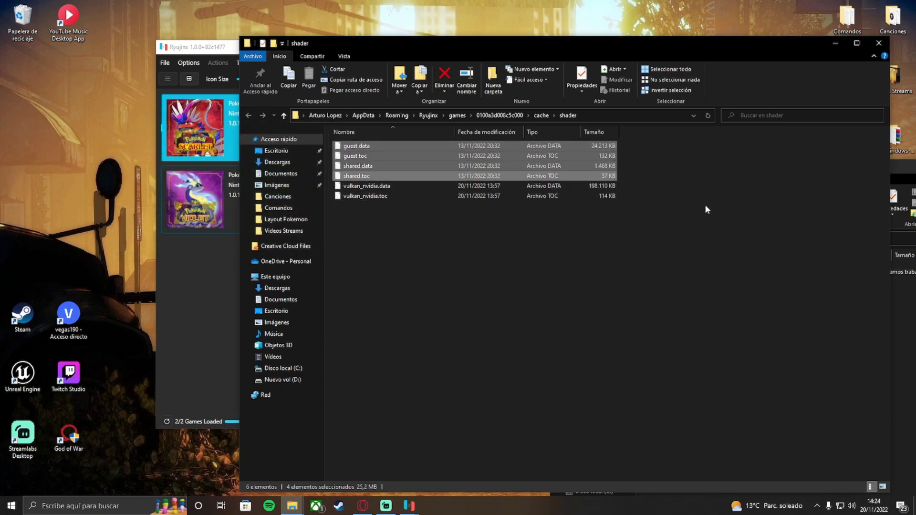
Return to Ryujinx and open the mods directory of Pokémon Scarlet.
left_click_drag(634, 254, 331, 51)
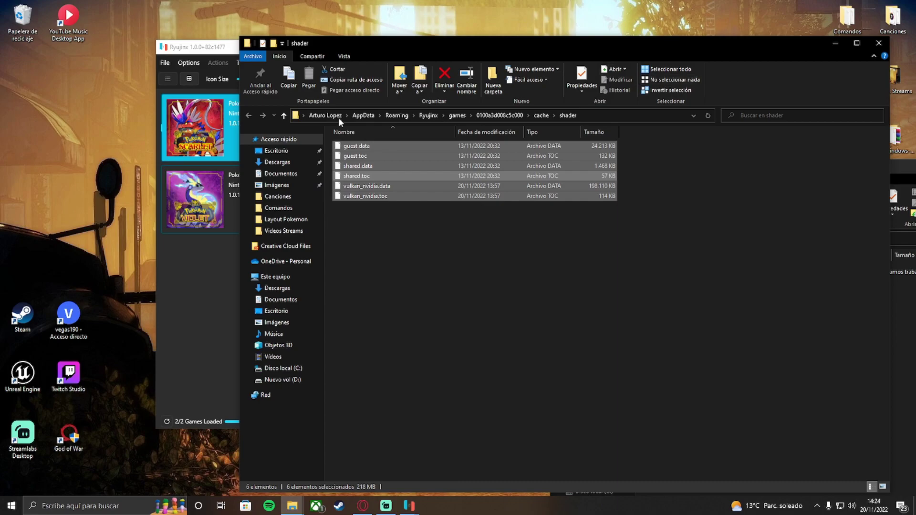
left_click(211, 278)
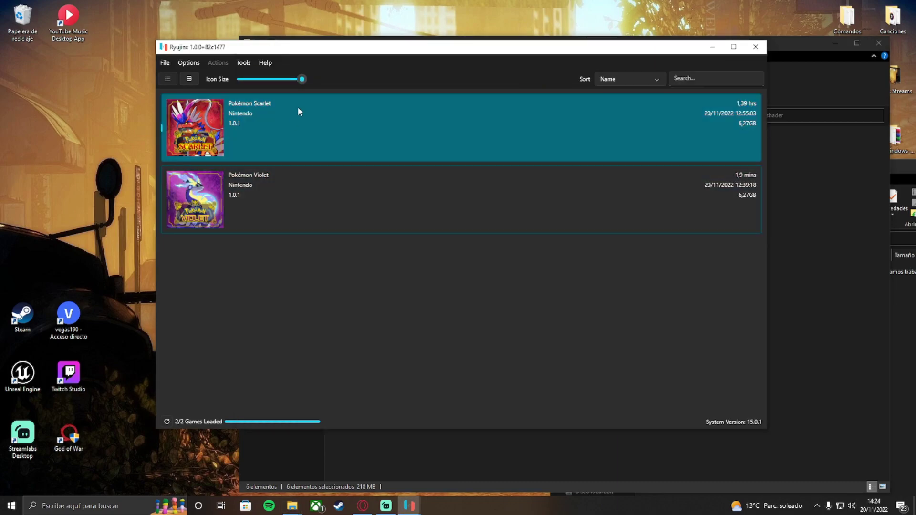
right_click(284, 128)
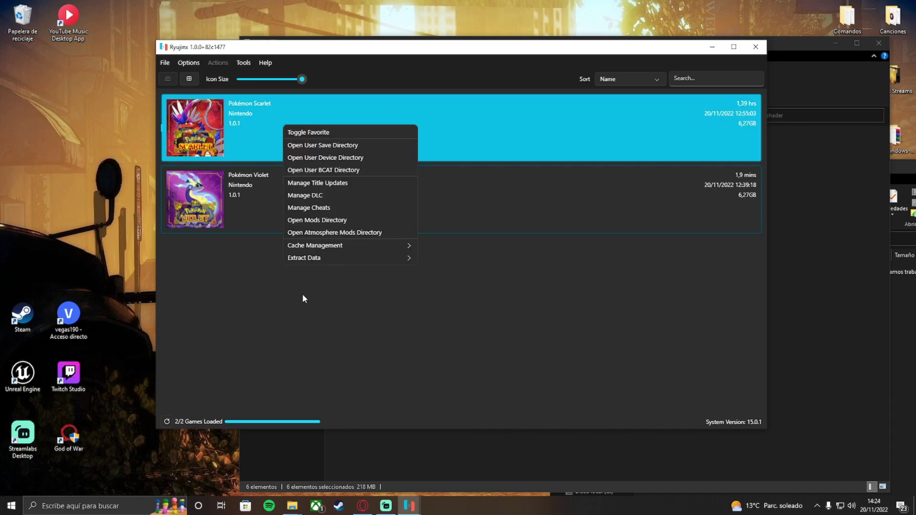
left_click(343, 220)
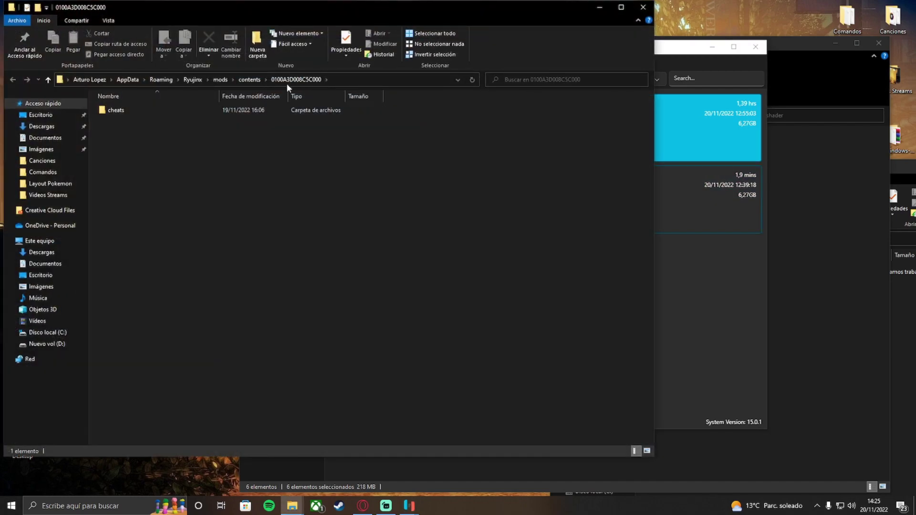
left_click(642, 8)
left_click(166, 62)
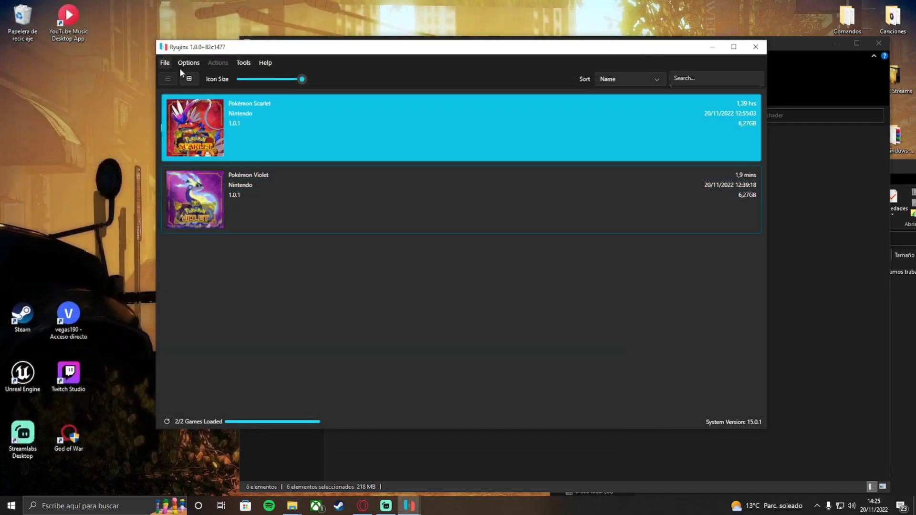
right_click(380, 135)
left_click(434, 228)
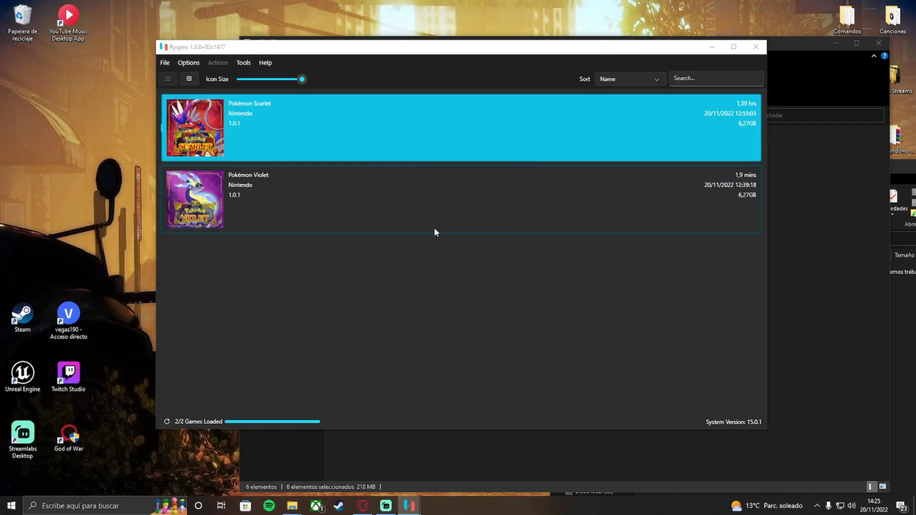
Close the shader cache folder and bring the package's Shadders folder window in front beside the mods directory.
left_click(801, 167)
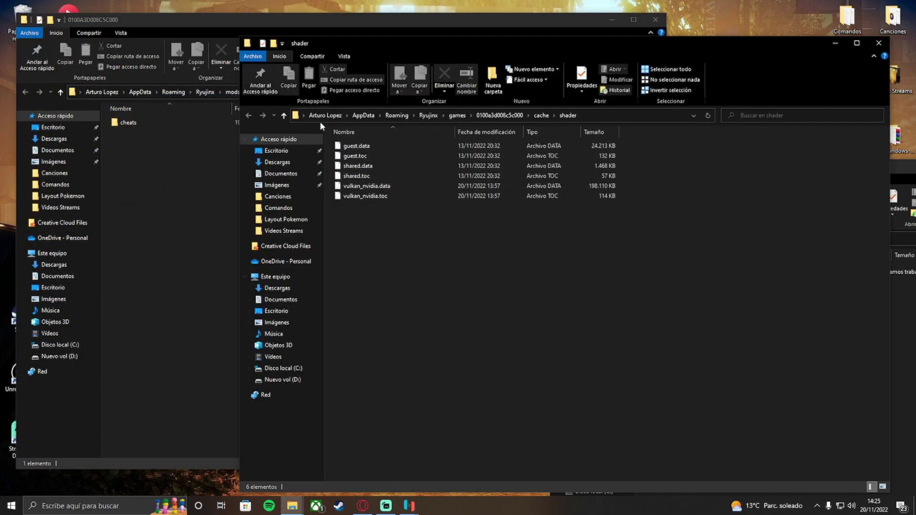
left_click(879, 43)
mouse_move(296, 508)
left_click(320, 464)
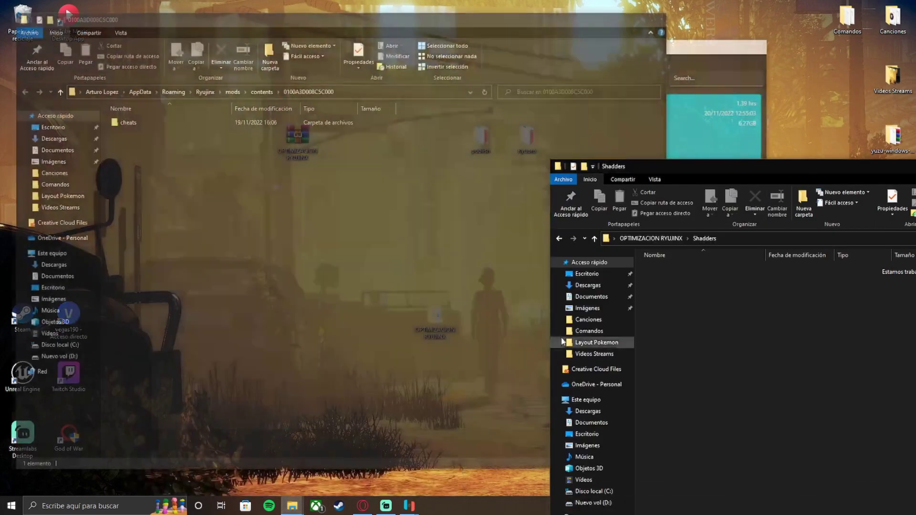
left_click_drag(643, 169, 333, 55)
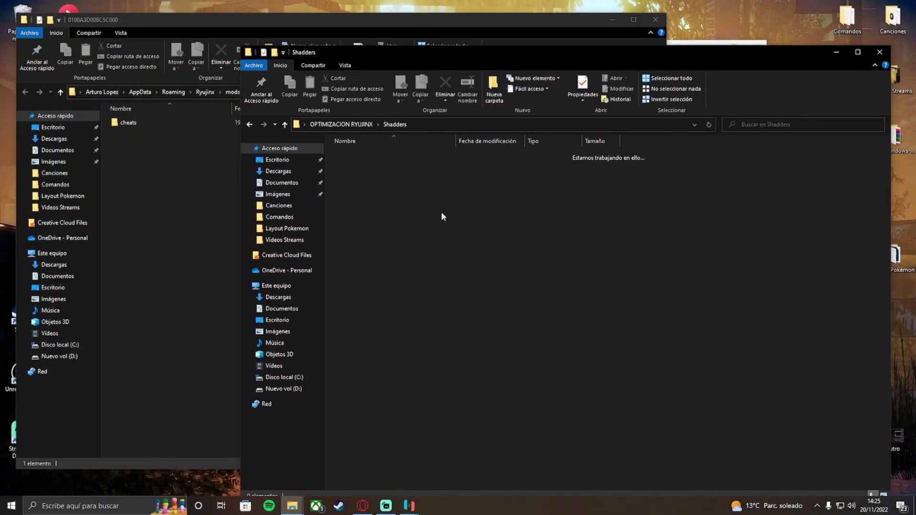
Open the Scarlet folder inside the package's cheats folder and reposition its window so the mods directory is accessible.
key("alt+Up")
left_click(384, 156)
double_click(385, 155)
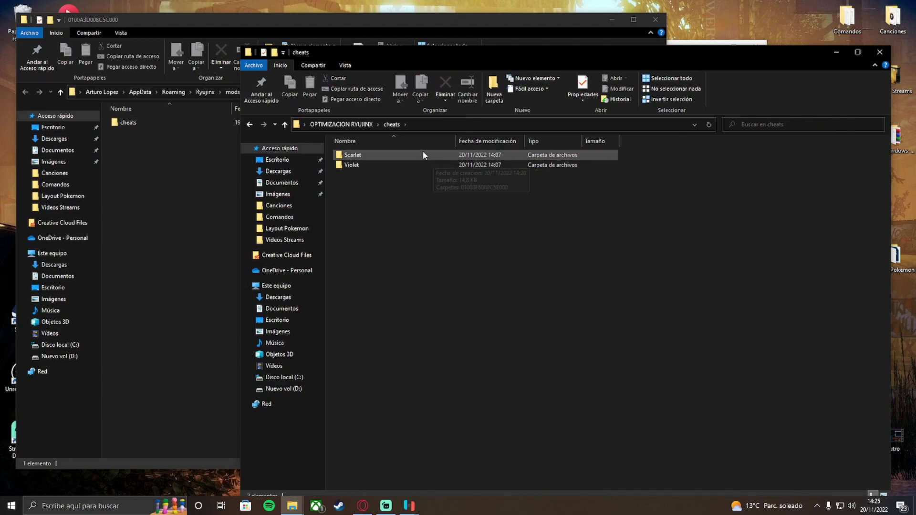
left_click(363, 157)
double_click(363, 157)
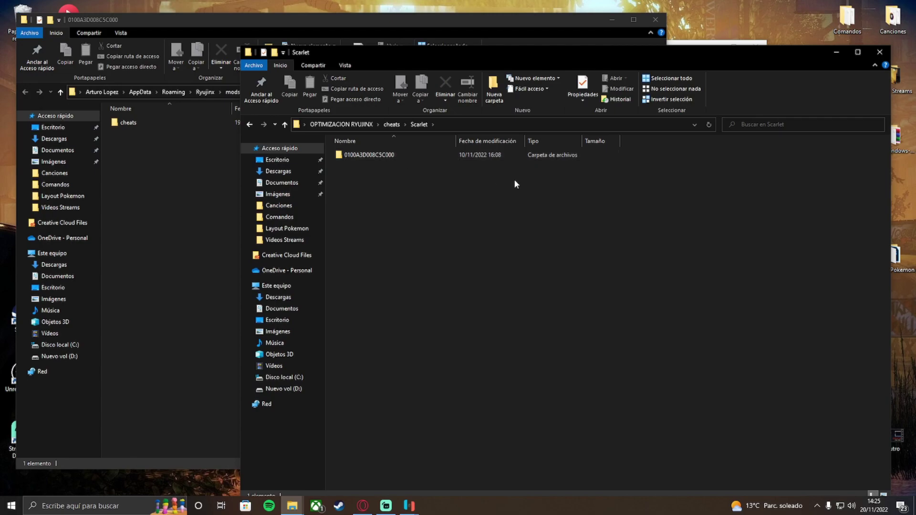
left_click_drag(393, 52, 365, 161)
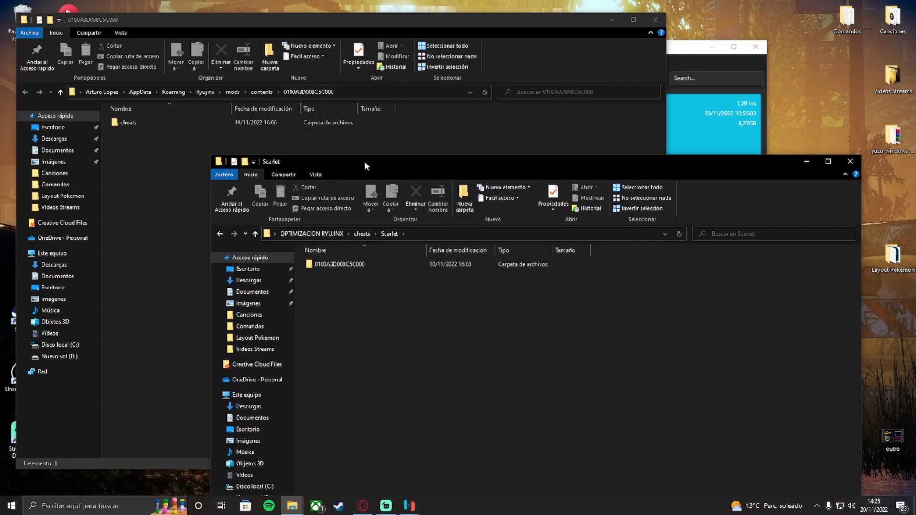
Move the cheats folder from the package's 0100A3D008C5C000 folder into Pokémon Scarlet's mods directory, replacing the existing files.
double_click(330, 265)
left_click_drag(322, 264, 153, 178)
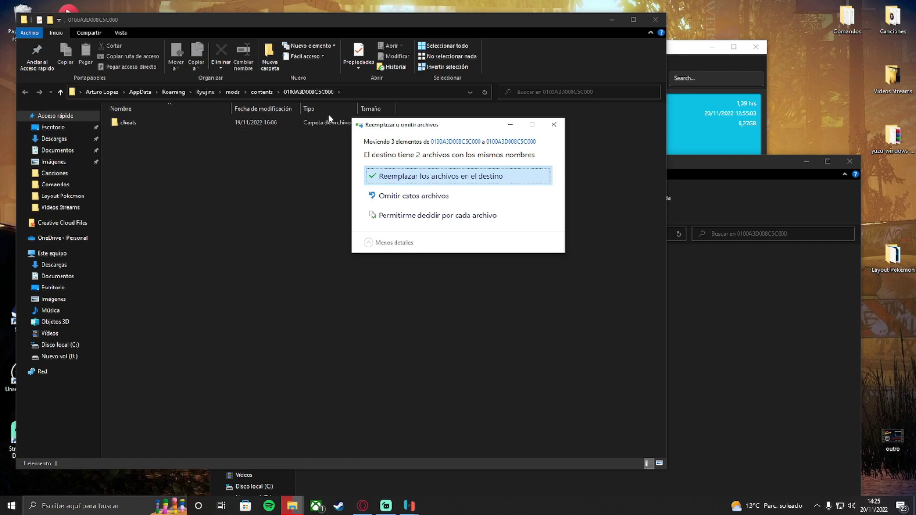
left_click(412, 179)
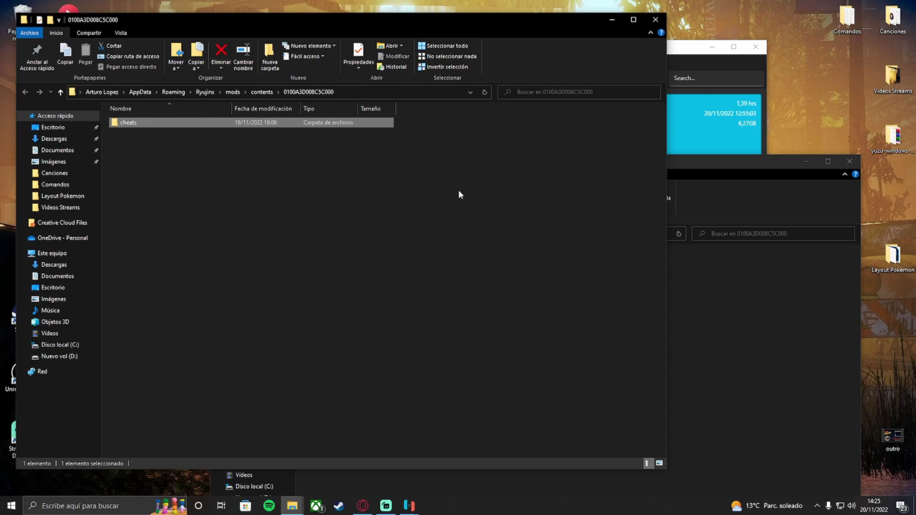
Delete the 0100A3D008C5C000 folder from the mods contents directory, restoring the moved cheats folder to the package, and close the directory window.
left_click(266, 92)
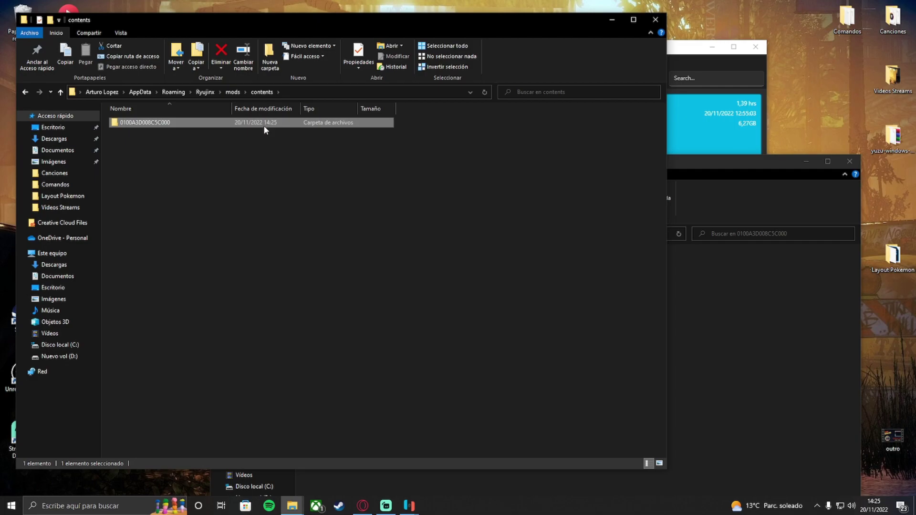
key("Delete")
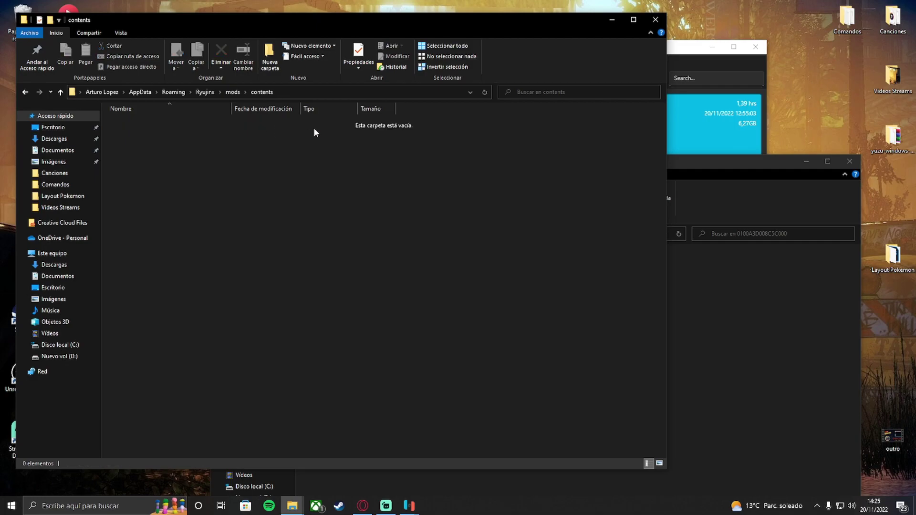
left_click(814, 331)
key("ctrl+z")
key("ctrl+v")
left_click_drag(143, 224, 114, 124)
key("Delete")
key("alt+F4")
Open the mods contents directory from the Ryujinx folder and arrange its window beside the package folder.
left_click(164, 62)
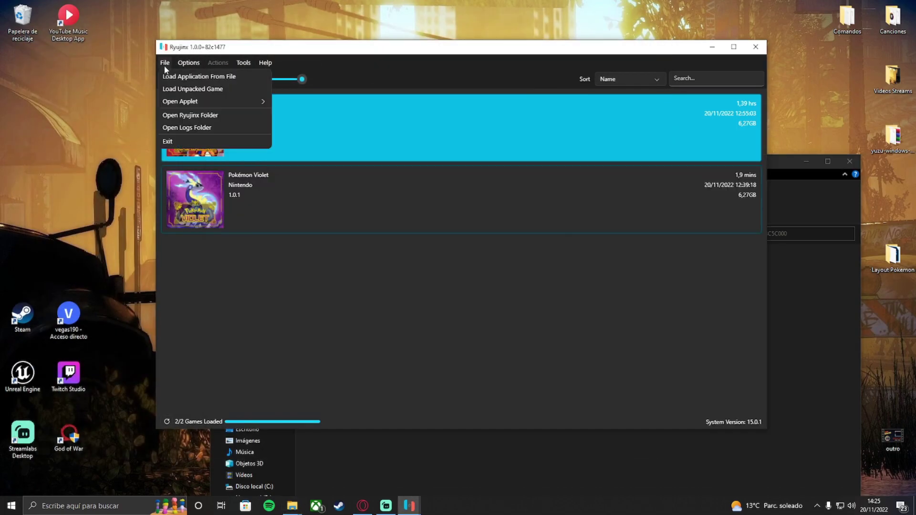
left_click(197, 115)
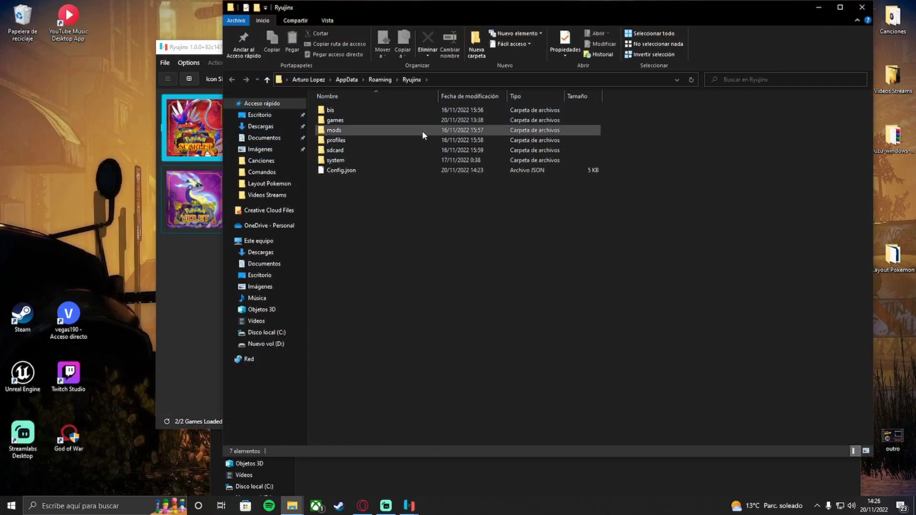
double_click(422, 130)
double_click(400, 108)
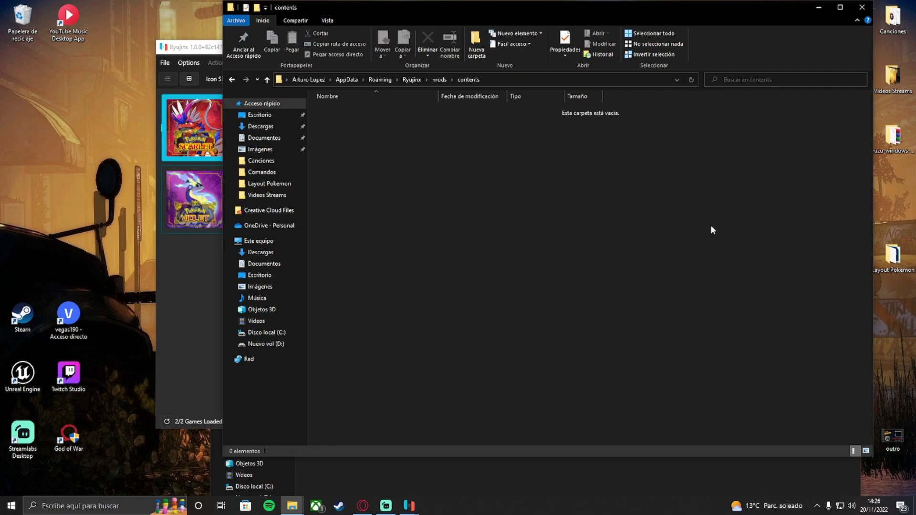
left_click_drag(765, 245, 286, 124)
left_click_drag(337, 12, 95, 24)
left_click(678, 474)
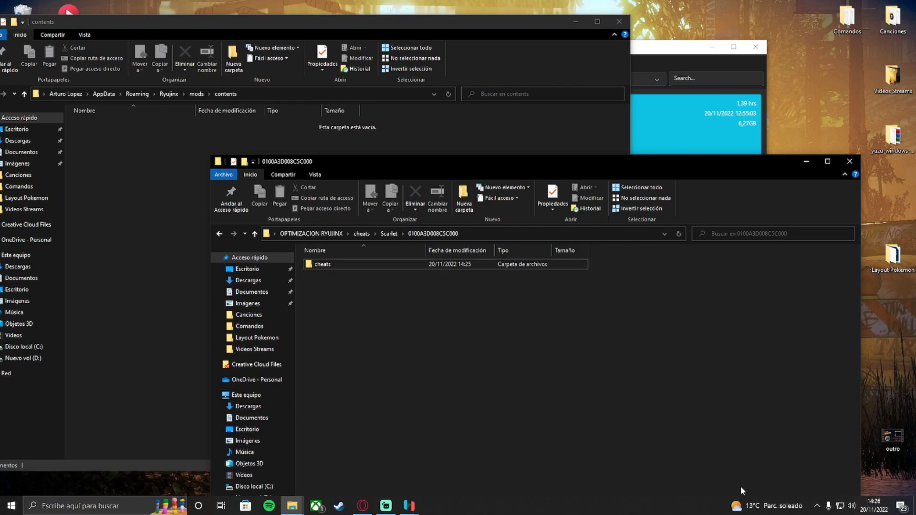
Move the 0100A3D008C5C000 folder from the package's Scarlet cheats folder into the mods contents directory.
key("alt+Up")
key("alt+Up")
key("alt+Up")
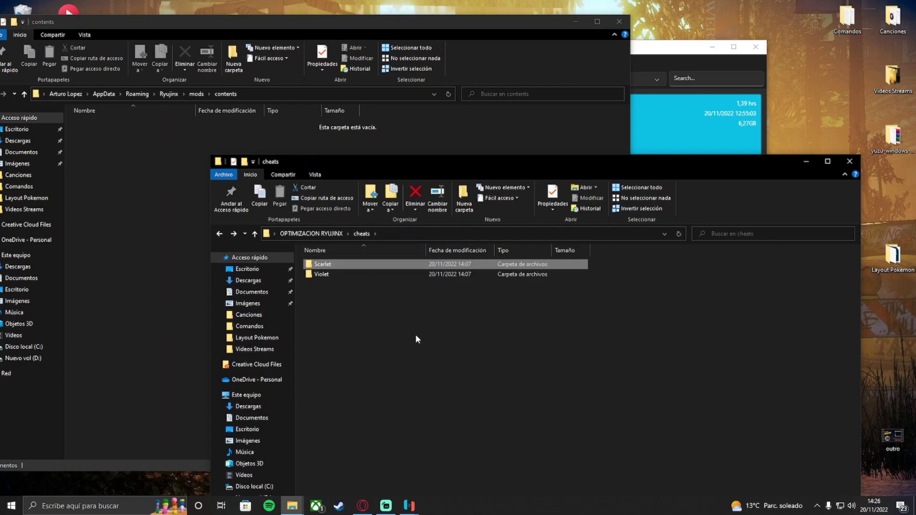
double_click(329, 266)
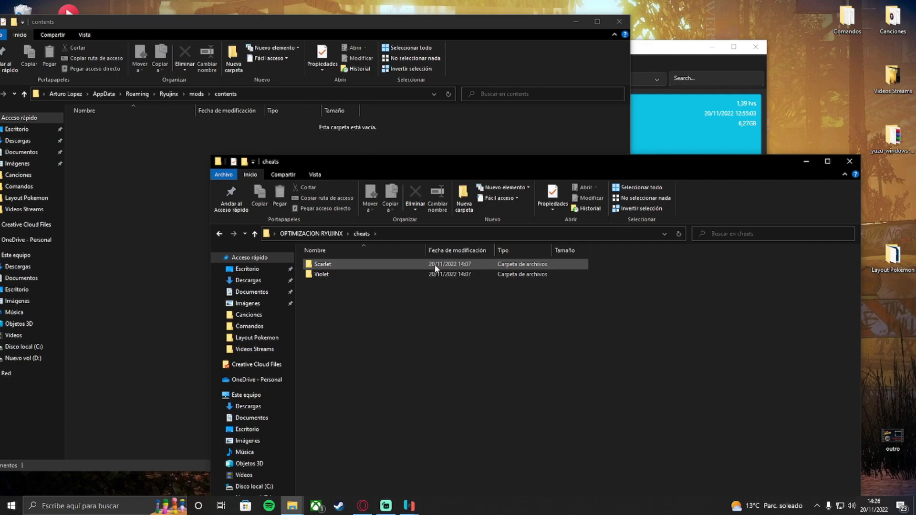
left_click_drag(439, 299, 411, 282)
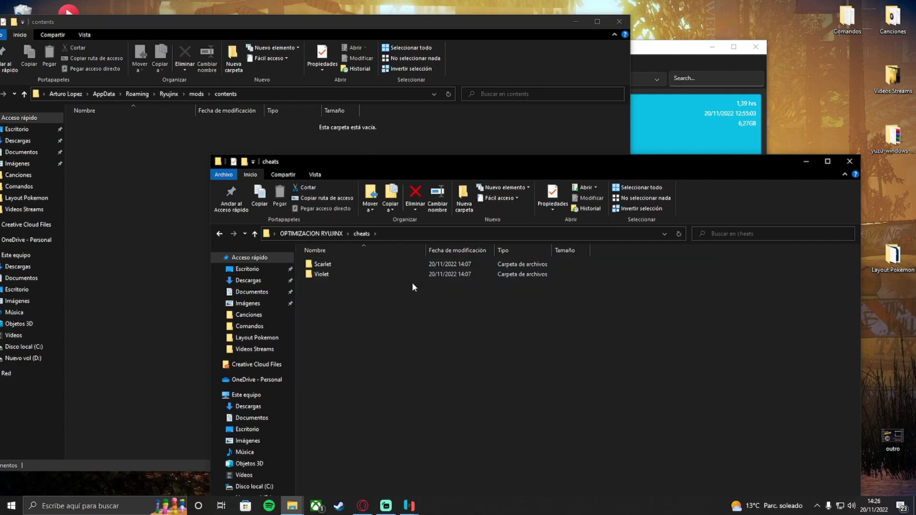
double_click(381, 264)
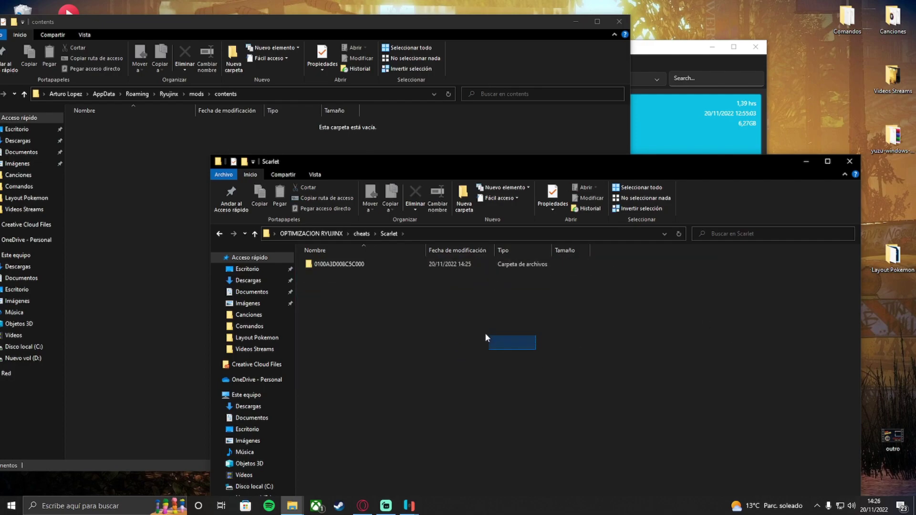
left_click_drag(485, 333, 305, 253)
left_click_drag(362, 270, 141, 165)
Move the 01008F6008C5E000 folder from the package's Violet cheats folder into the mods contents directory.
left_click(723, 323)
key("alt+Left")
double_click(357, 273)
left_click_drag(750, 337, 142, 167)
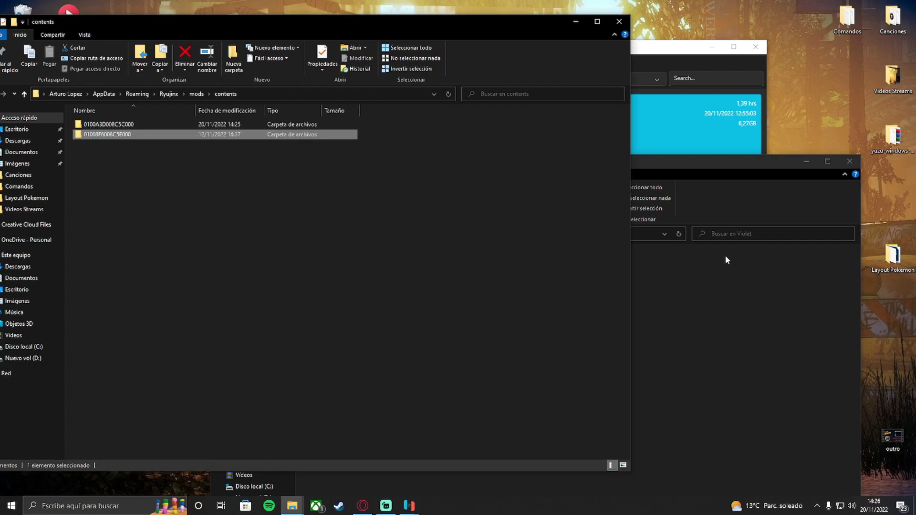
Check the cheat files inside the 01008F6008C5E000 folder in the contents directory, and close the folder windows.
left_click_drag(528, 24, 603, 41)
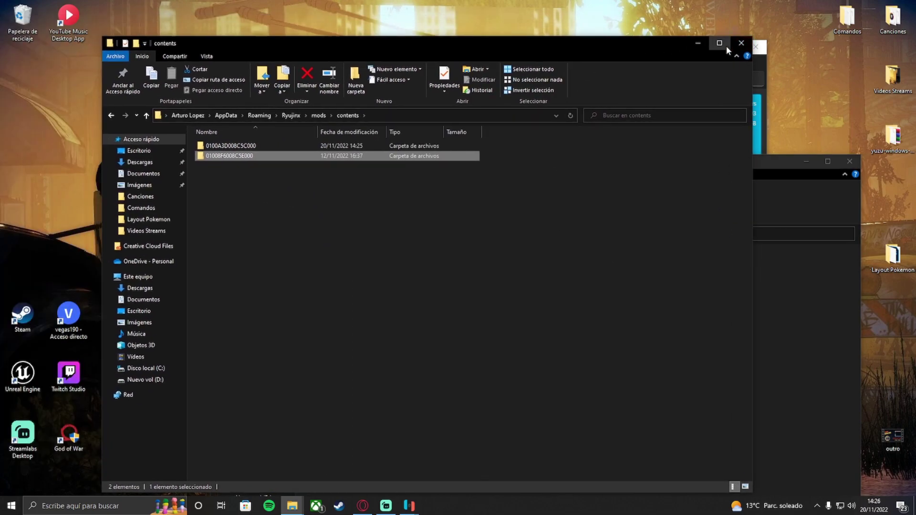
double_click(603, 41)
left_click_drag(443, 173, 169, 118)
double_click(169, 119)
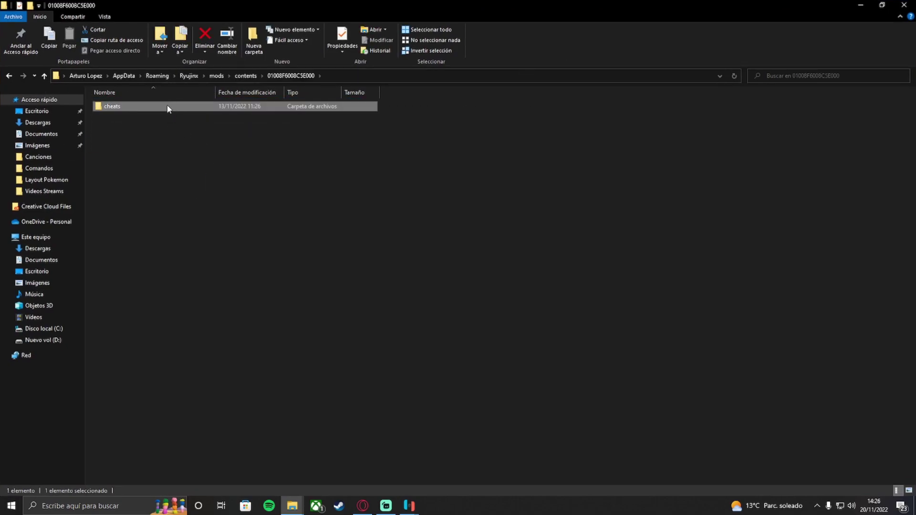
double_click(123, 107)
left_click_drag(186, 160, 89, 99)
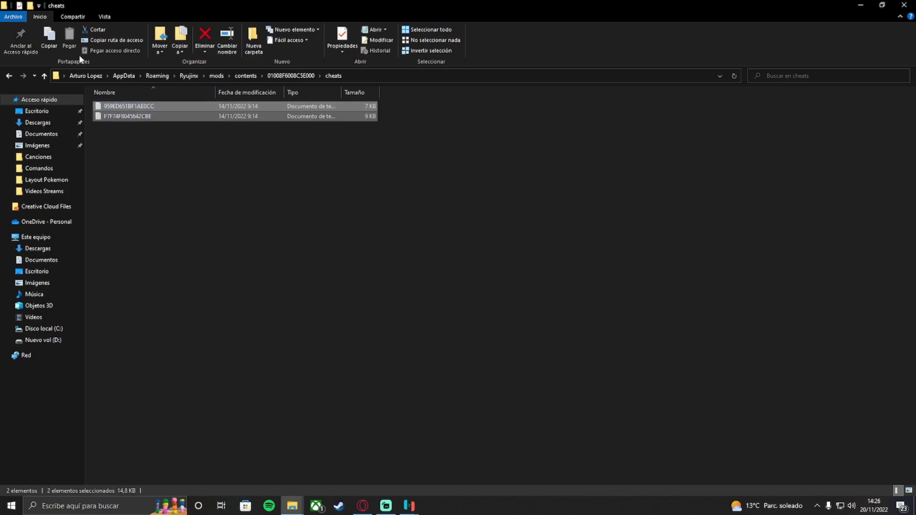
key("BackSpace")
key("BackSpace")
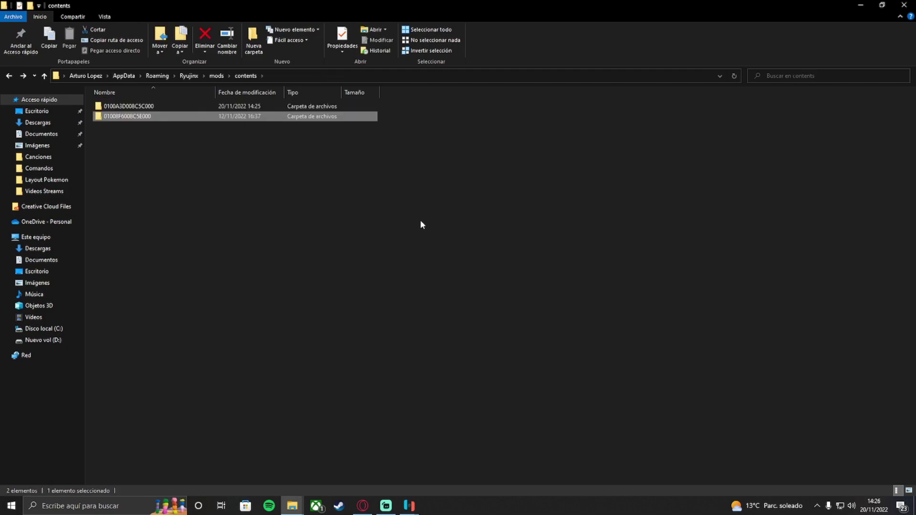
left_click_drag(211, 194, 596, 250)
key("BackSpace")
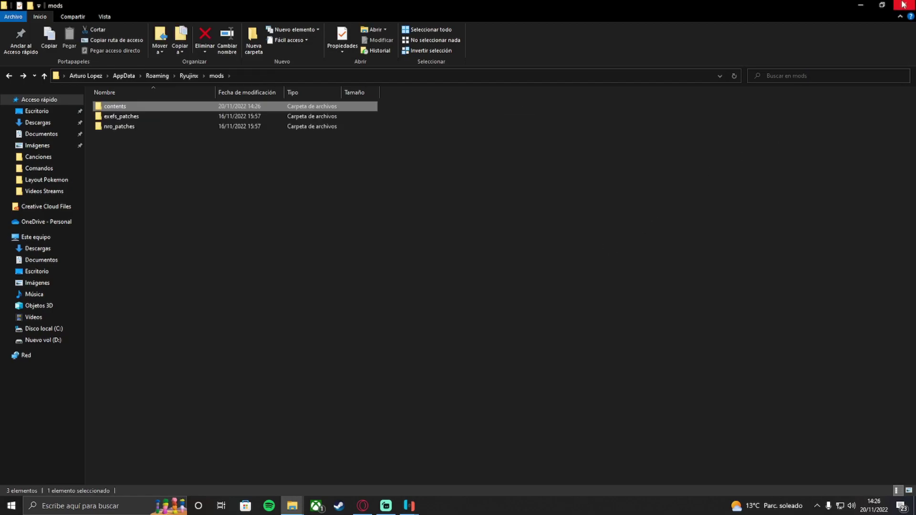
left_click(903, 5)
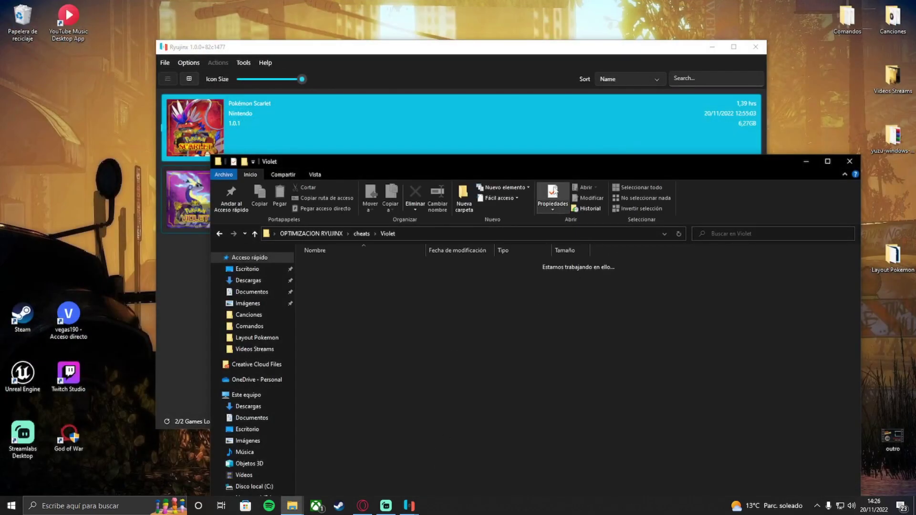
left_click(849, 162)
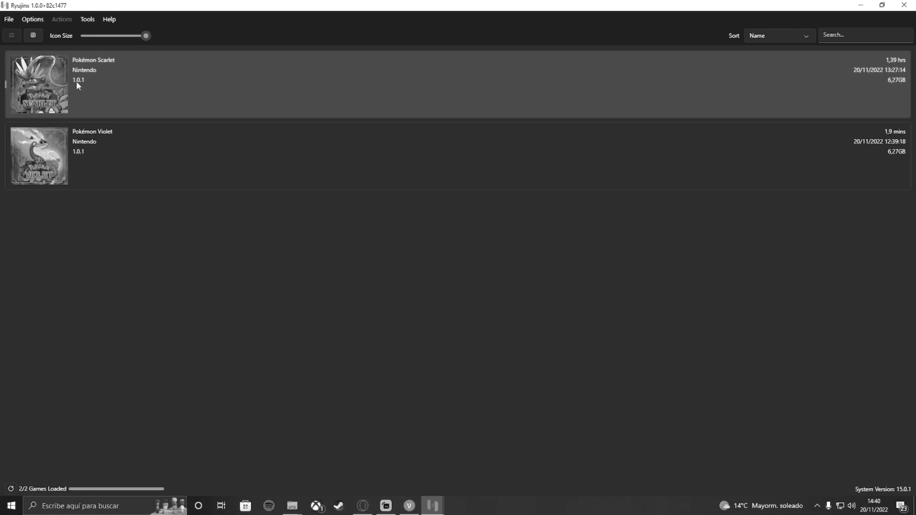
Remove the version 1.0.1 title update from Pokémon Scarlet and save the change.
right_click(136, 95)
left_click(185, 148)
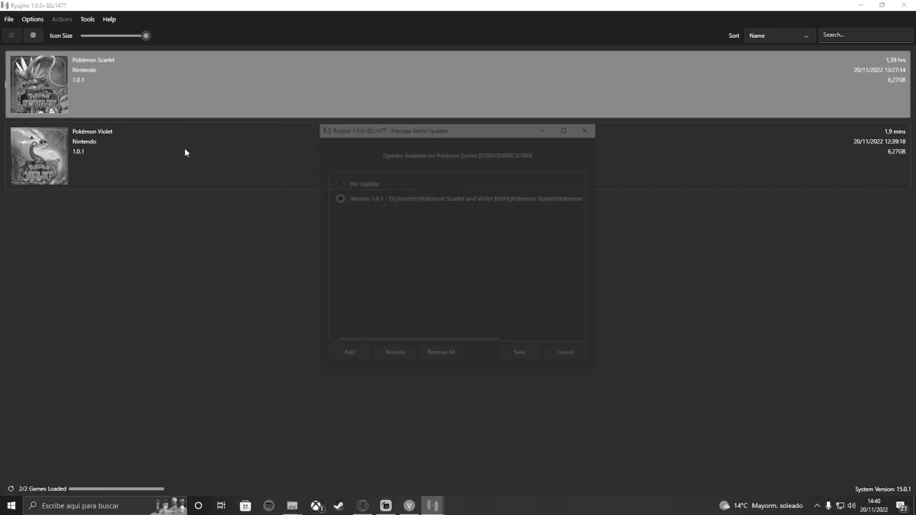
left_click(396, 354)
left_click(527, 355)
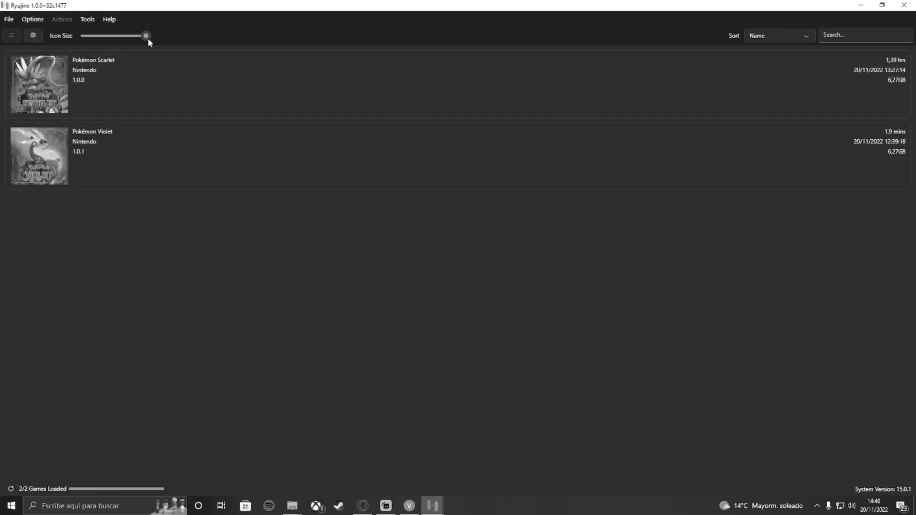
Add the title update file Pokemon Scarlet [0100A3D008C5C800][v65536].nsp from the Pokemon Scarlet folder to Pokémon Scarlet and save it.
right_click(165, 87)
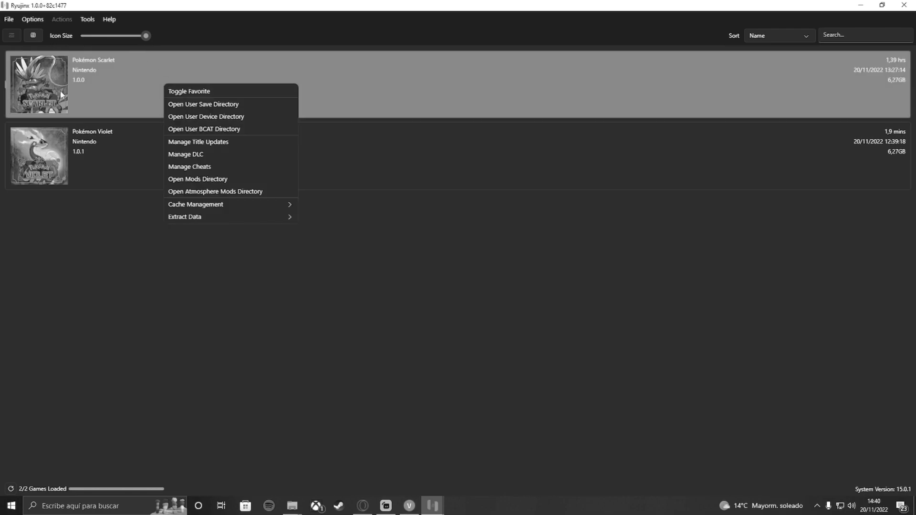
left_click(241, 143)
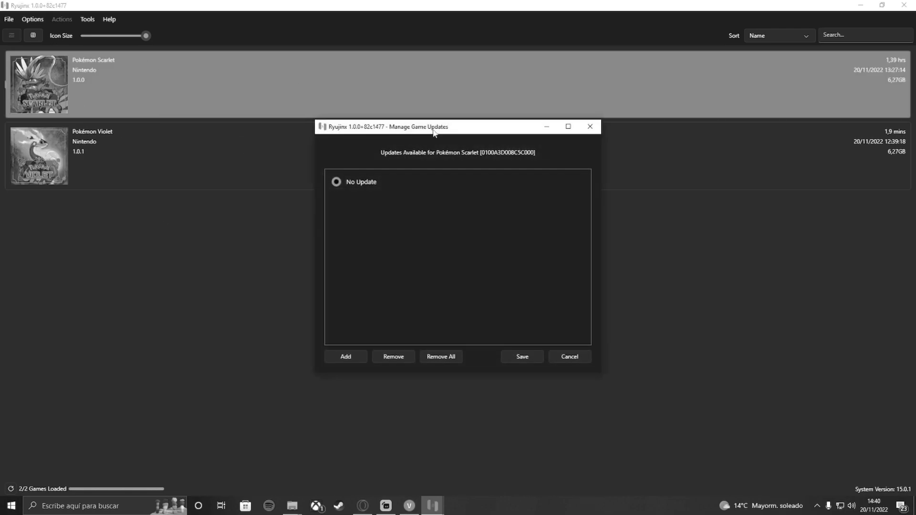
left_click(346, 358)
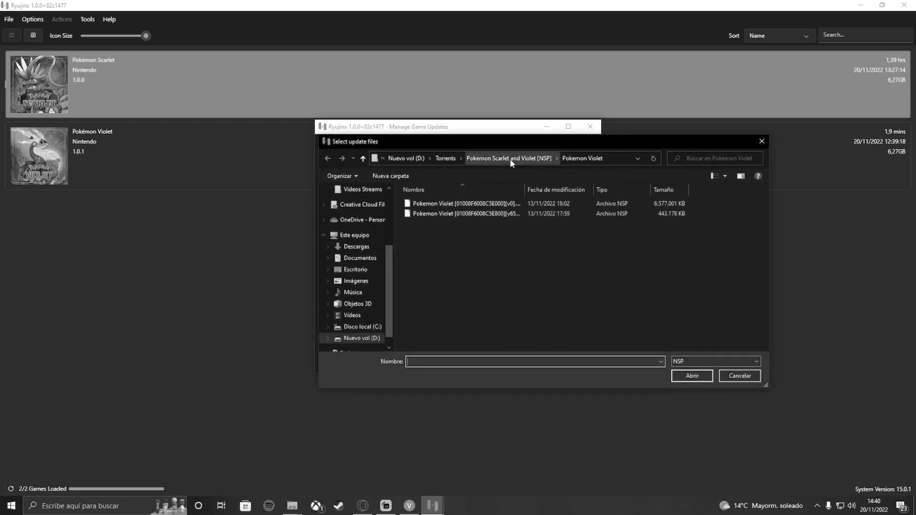
left_click(508, 158)
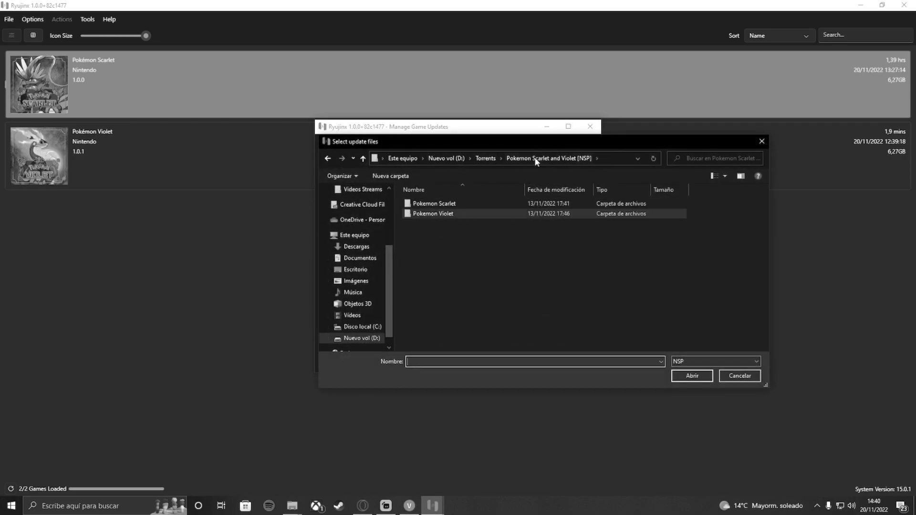
double_click(454, 202)
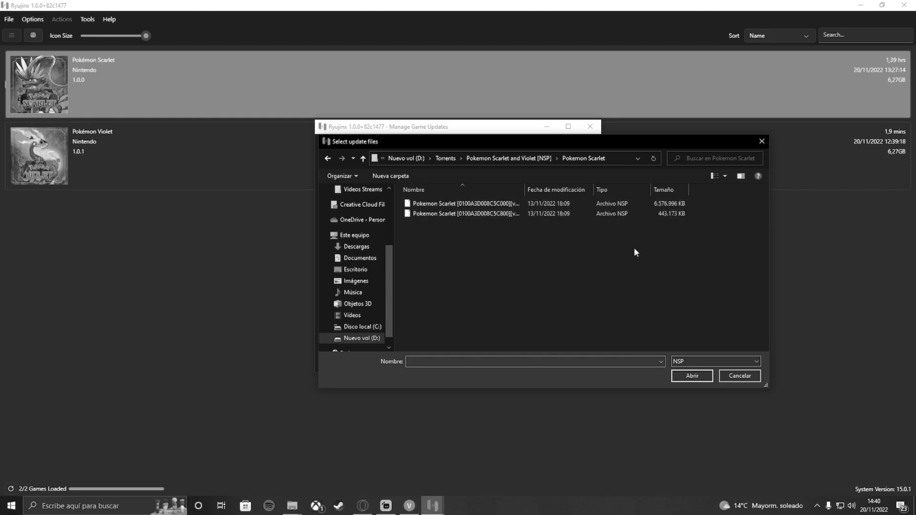
left_click_drag(709, 201, 659, 231)
left_click(630, 213)
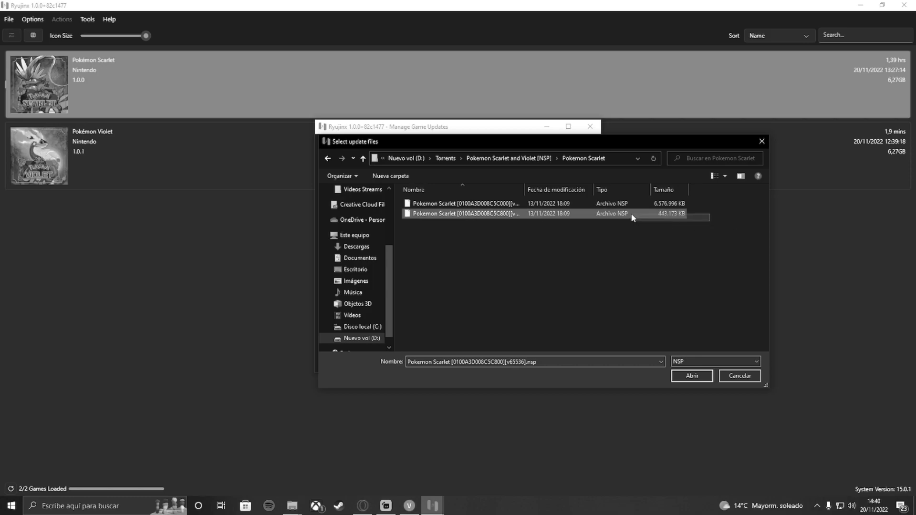
left_click(503, 214)
left_click(692, 377)
left_click(694, 378)
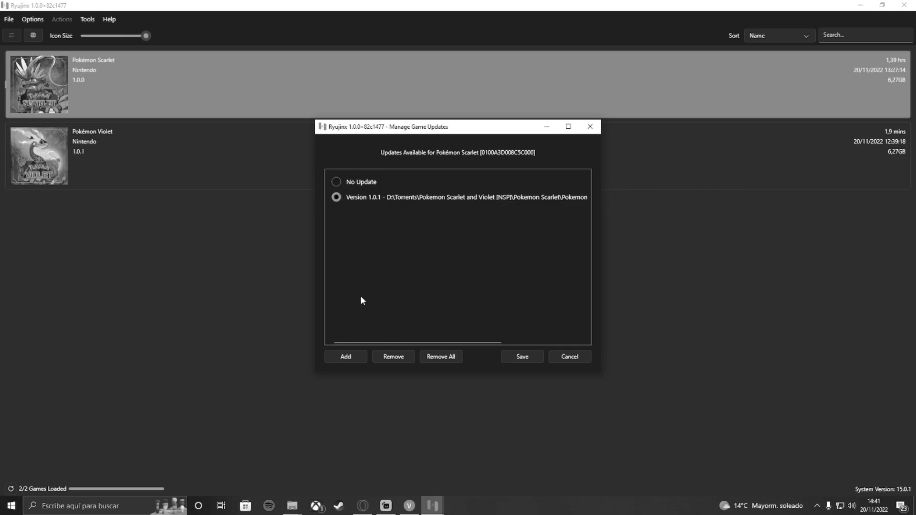
left_click(519, 356)
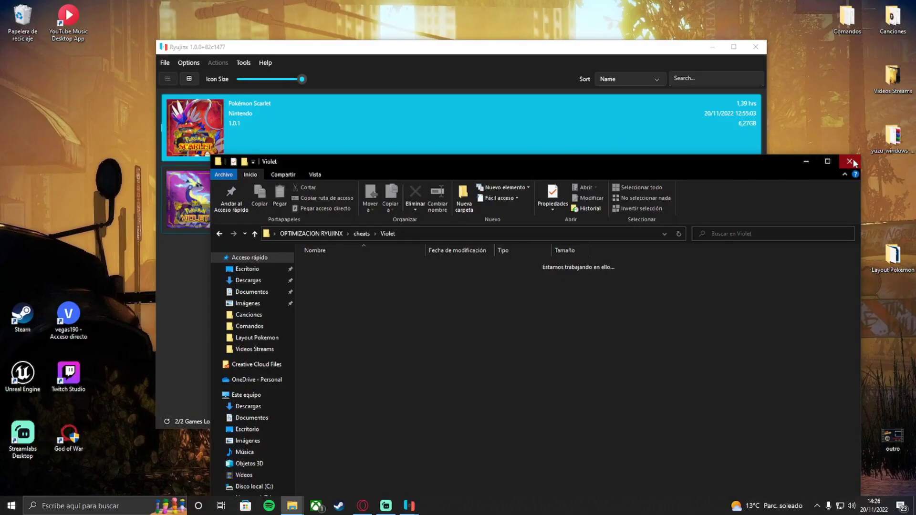
Close the Violet folder window, enable the Game-speed-1.5x v1.0.1 cheat for Pokémon Scarlet, and save the cheat selection.
left_click(851, 162)
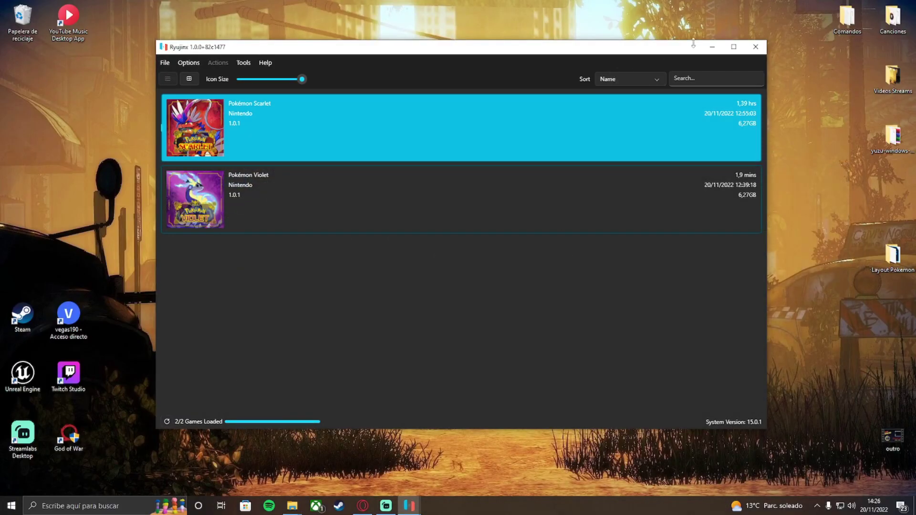
right_click(262, 117)
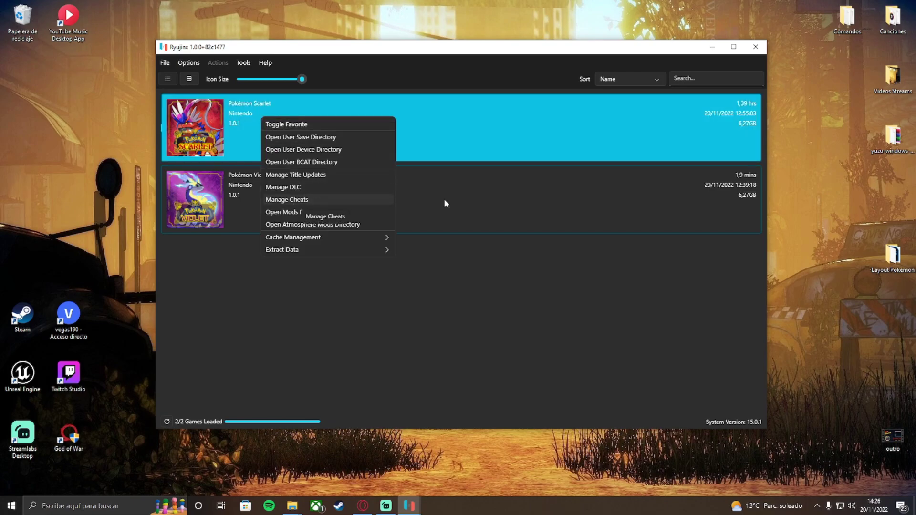
left_click(562, 137)
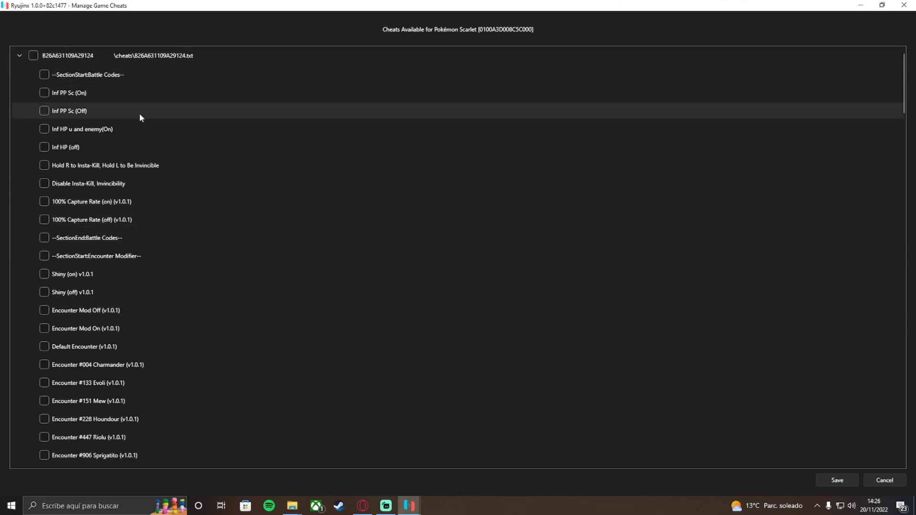
scroll(140, 114, "down", 5)
scroll(168, 123, "down", 4)
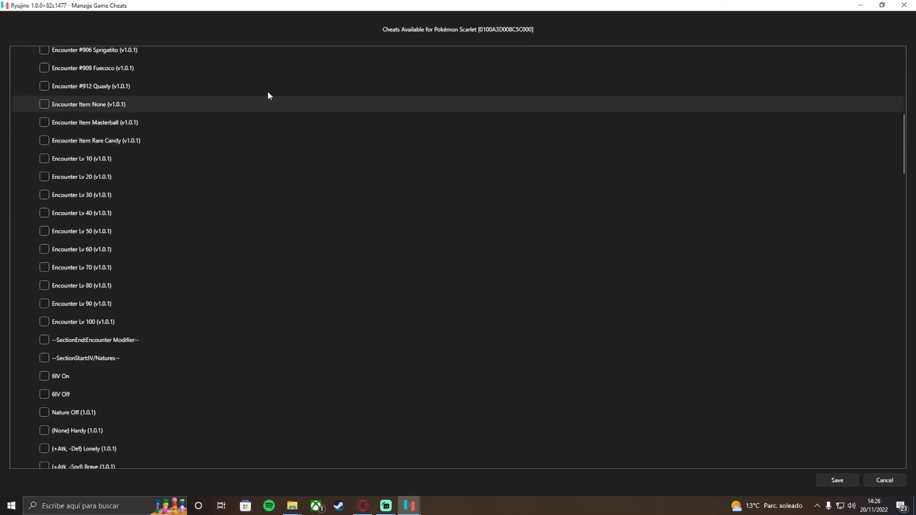
scroll(276, 225, "down", 10)
scroll(275, 241, "down", 6)
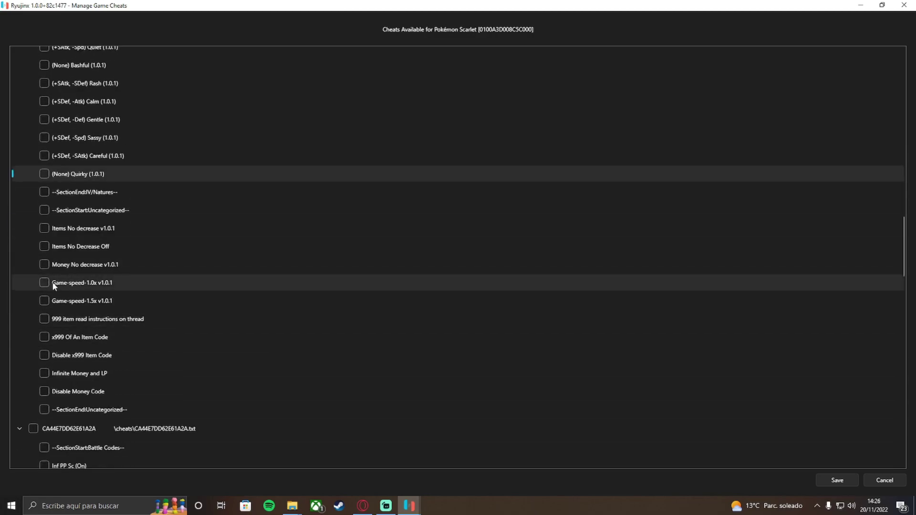
left_click(44, 302)
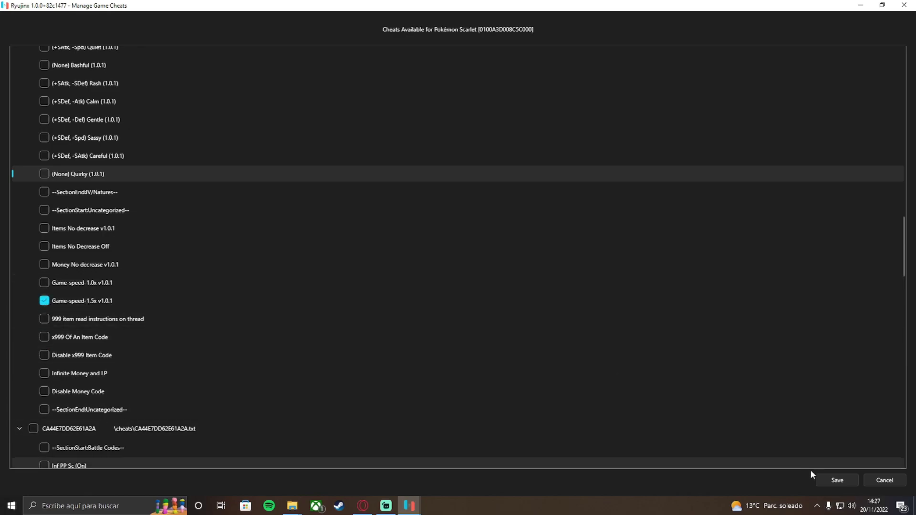
left_click(836, 481)
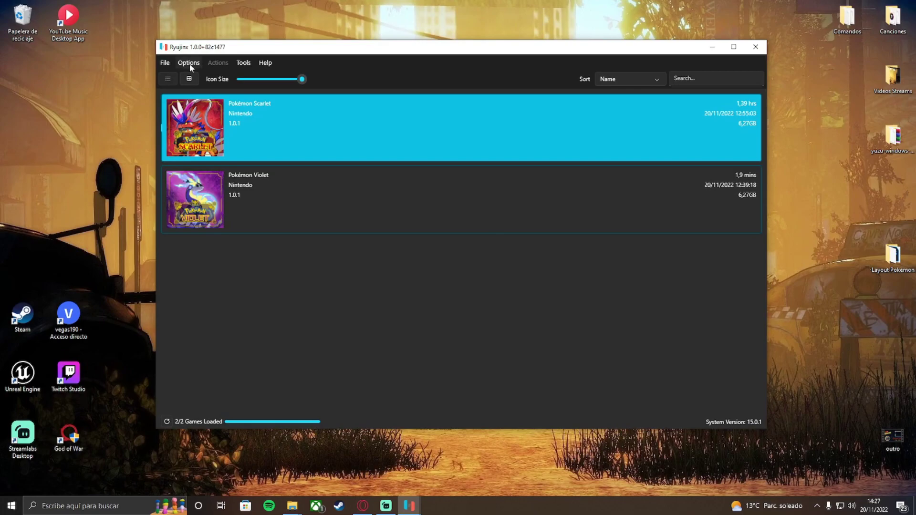
Launch Pokémon Scarlet to compile its shaders and minimize the emulator window to reach the OPTIMIZACION RYUJINX folder on the desktop.
right_click(303, 137)
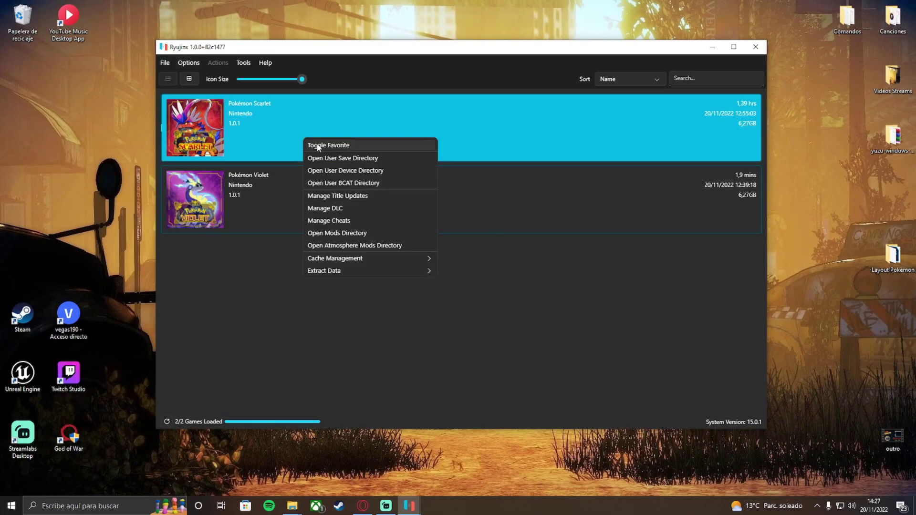
left_click(615, 274)
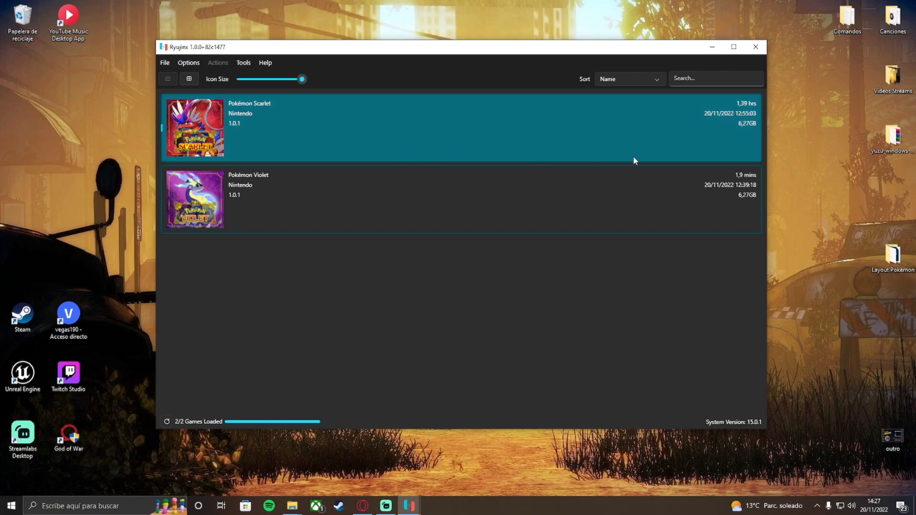
double_click(254, 137)
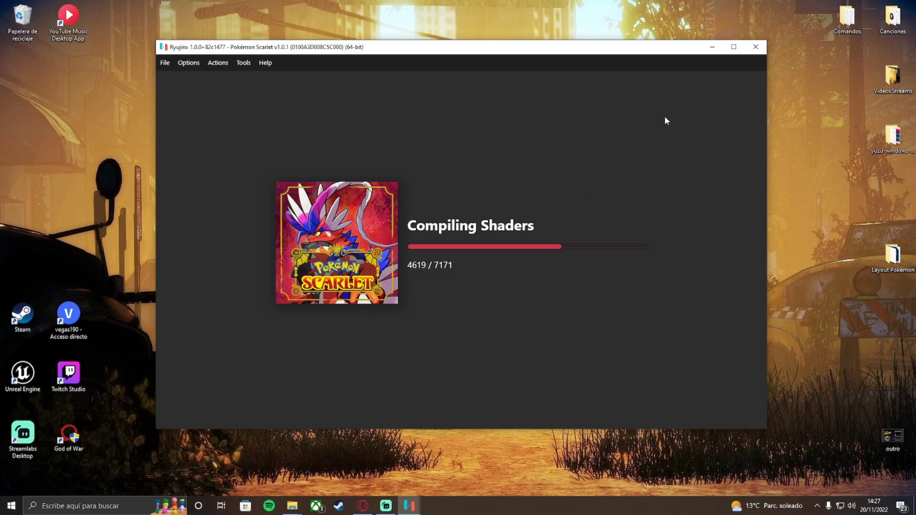
left_click(714, 46)
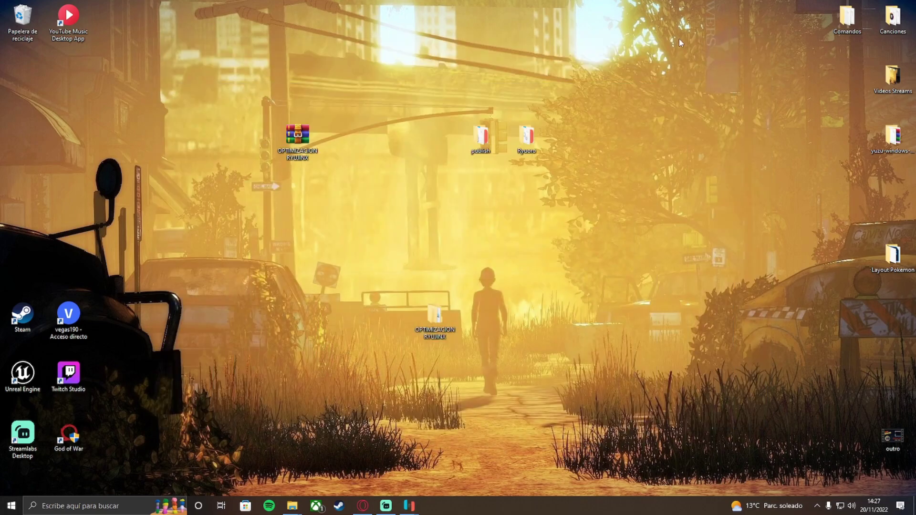
left_click_drag(554, 256, 339, 396)
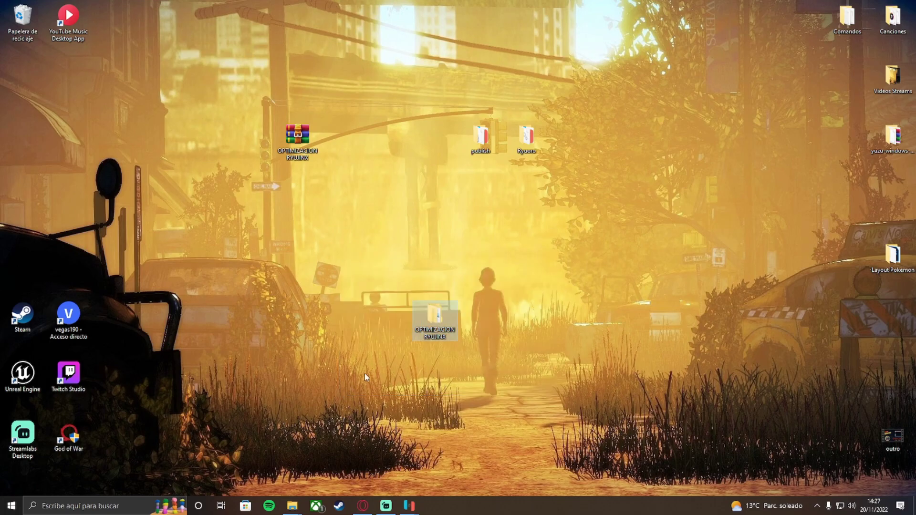